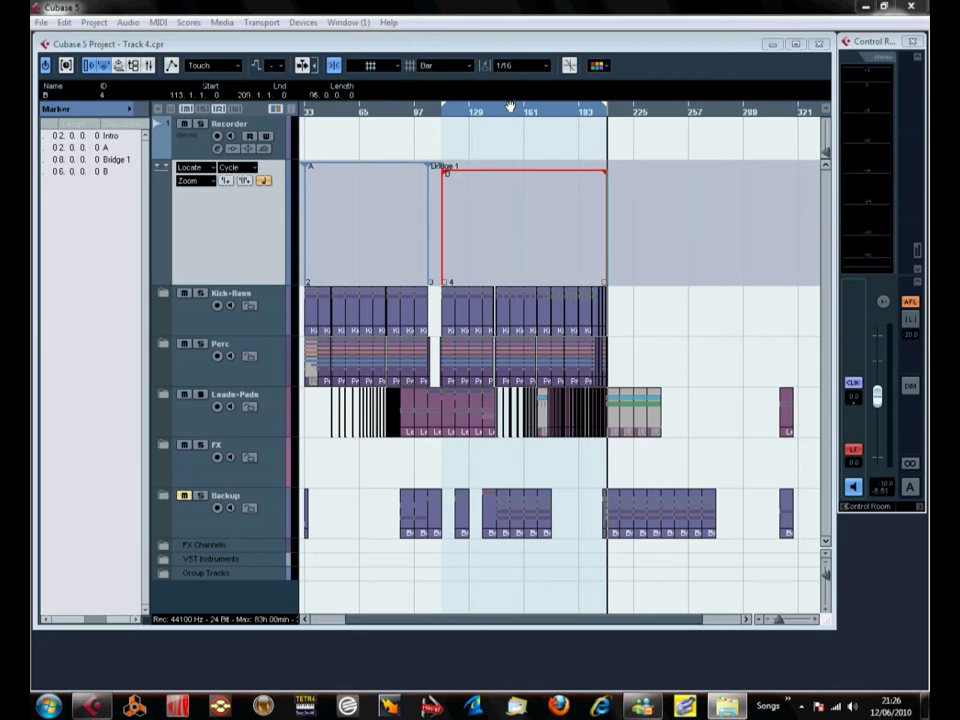
# Step: Set the left and right locators to bars 209 and 241, directly after section B
pyautogui.moveTo(510, 107); pyautogui.dragTo(657, 118)
pyautogui.click(806, 621)
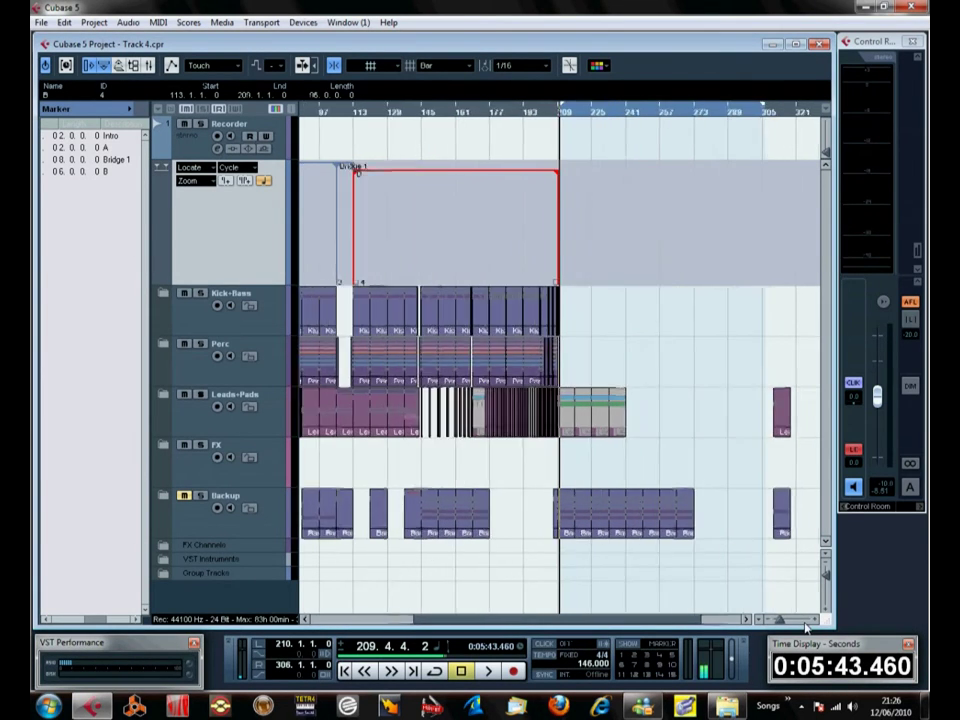
pyautogui.click(806, 621)
pyautogui.click(806, 621)
pyautogui.click(806, 622)
pyautogui.click(806, 622)
pyautogui.moveTo(586, 622); pyautogui.dragTo(628, 619)
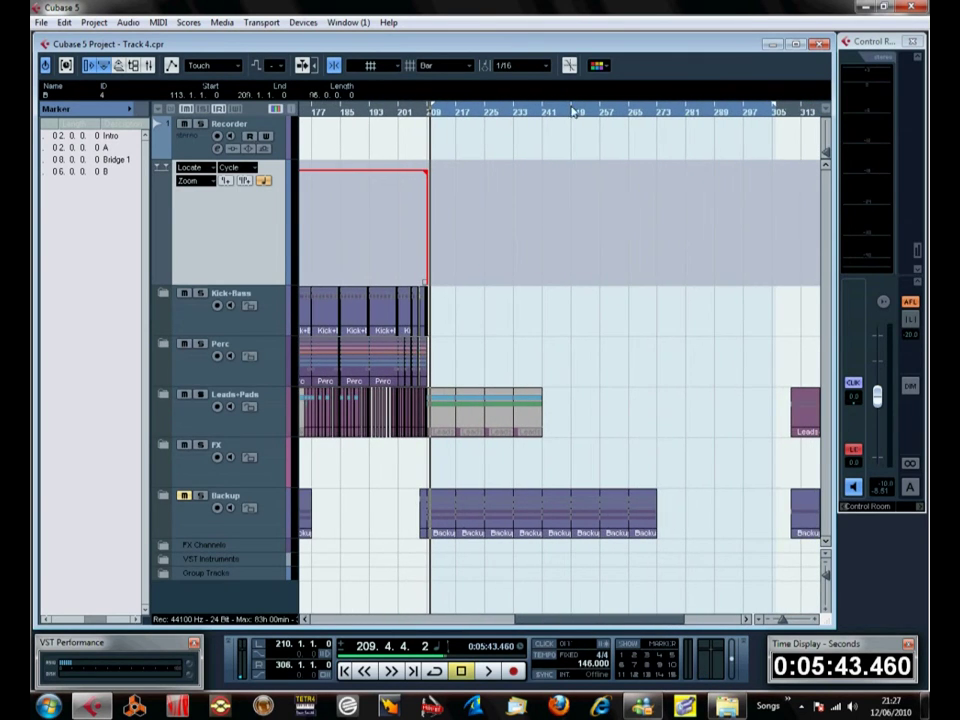
pyautogui.moveTo(574, 107); pyautogui.dragTo(568, 107)
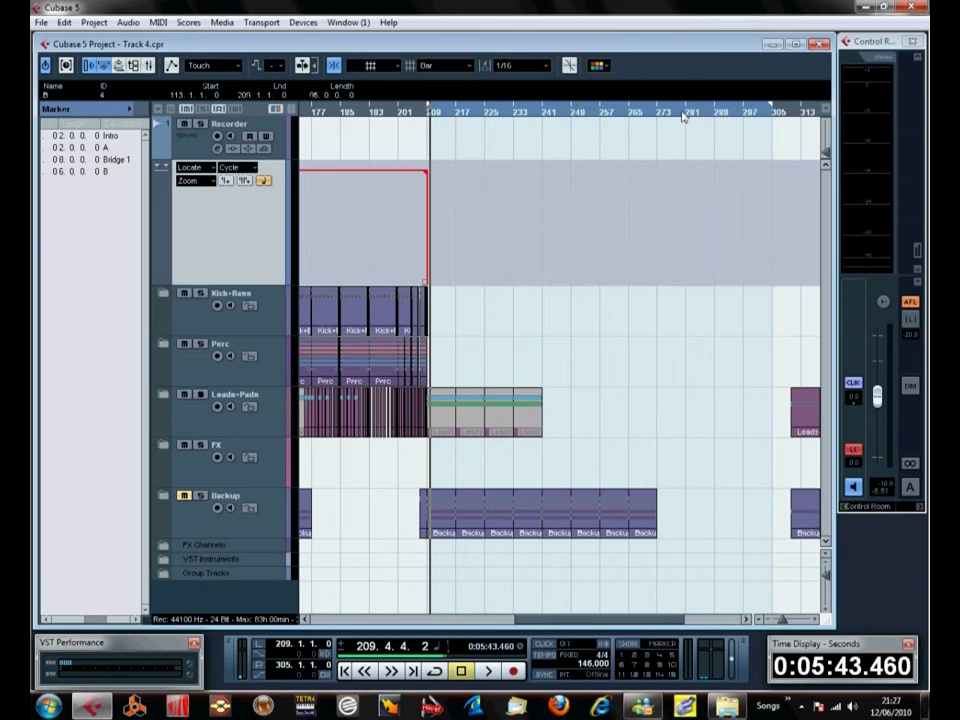
pyautogui.moveTo(771, 110)
pyautogui.mouseDown()
pyautogui.moveTo(557, 242)
pyautogui.moveTo(543, 240)
pyautogui.mouseUp()
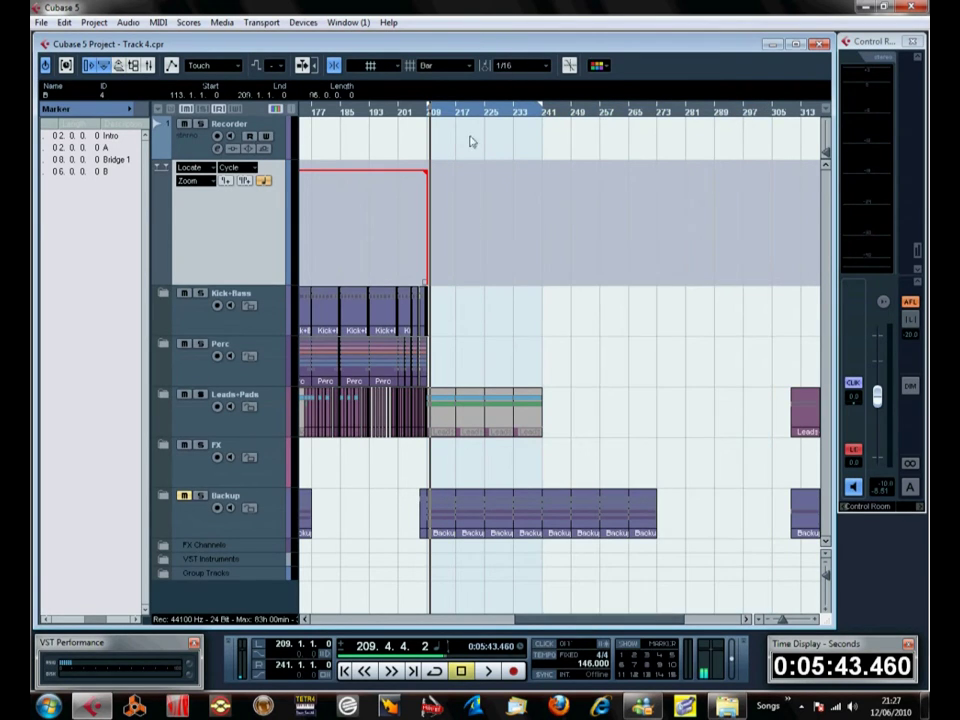
# Step: Expand the Backup folder track while playing back the section after bar 209, and stop playback
pyautogui.press('space')
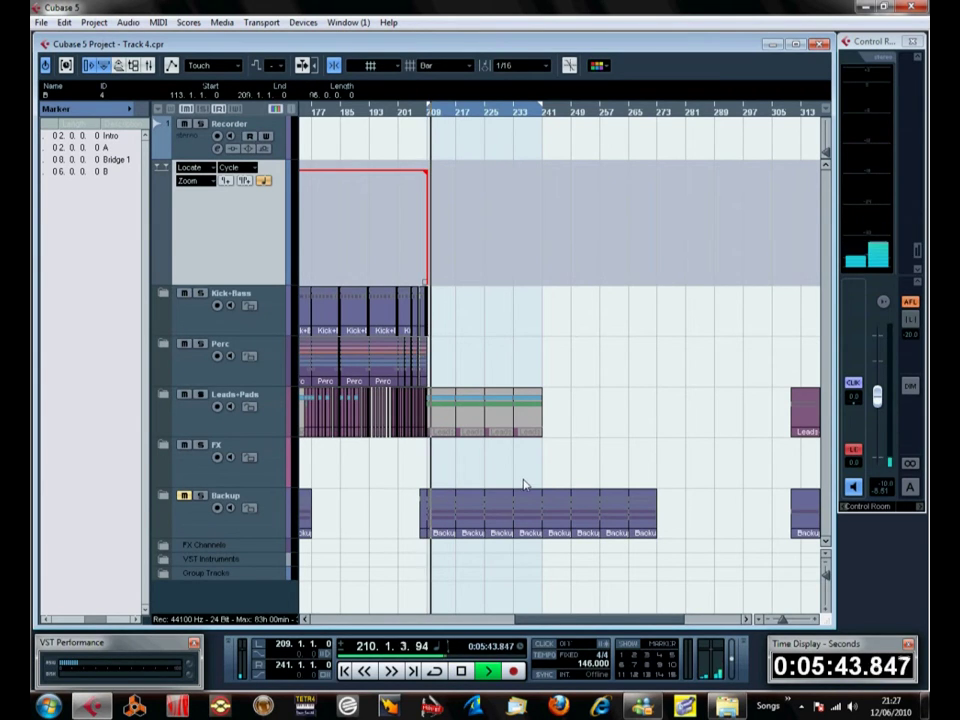
pyautogui.click(162, 496)
pyautogui.scroll(-3, 588, 565)
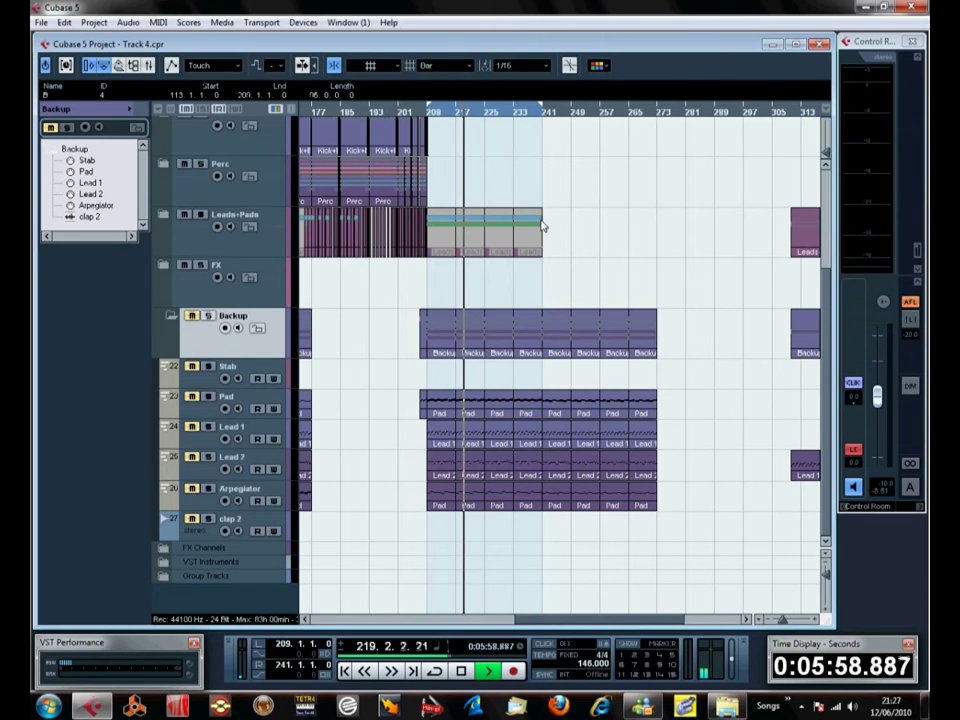
pyautogui.scroll(3, 542, 223)
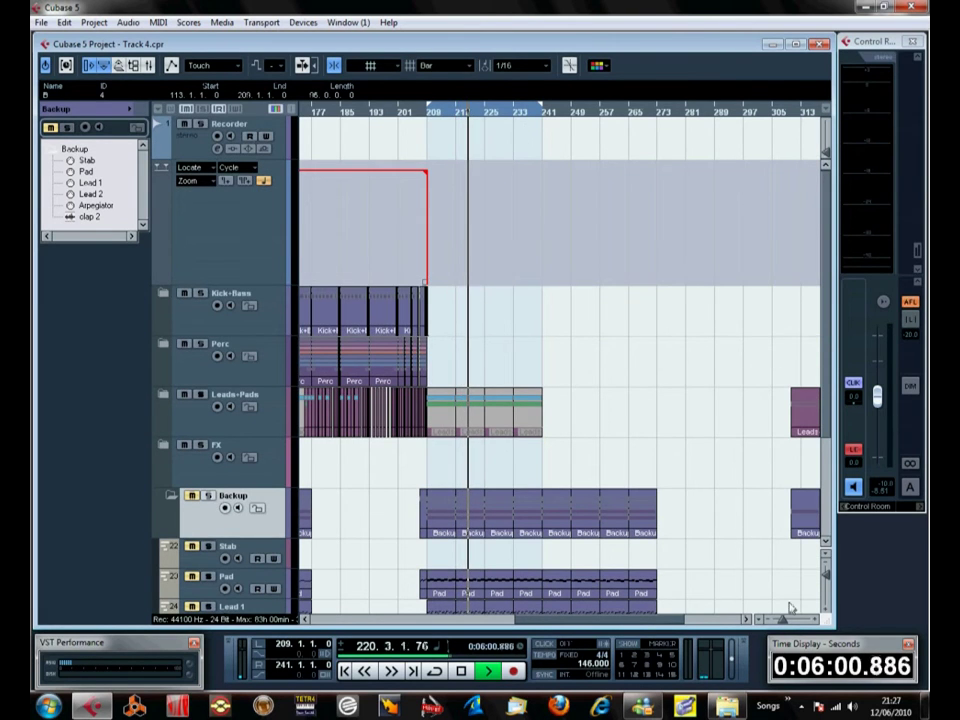
pyautogui.moveTo(783, 620); pyautogui.dragTo(779, 620)
pyautogui.press('g')
pyautogui.press('g')
pyautogui.press('h')
pyautogui.press('h')
pyautogui.press('h')
pyautogui.press('h')
pyautogui.press('h')
pyautogui.press('space')
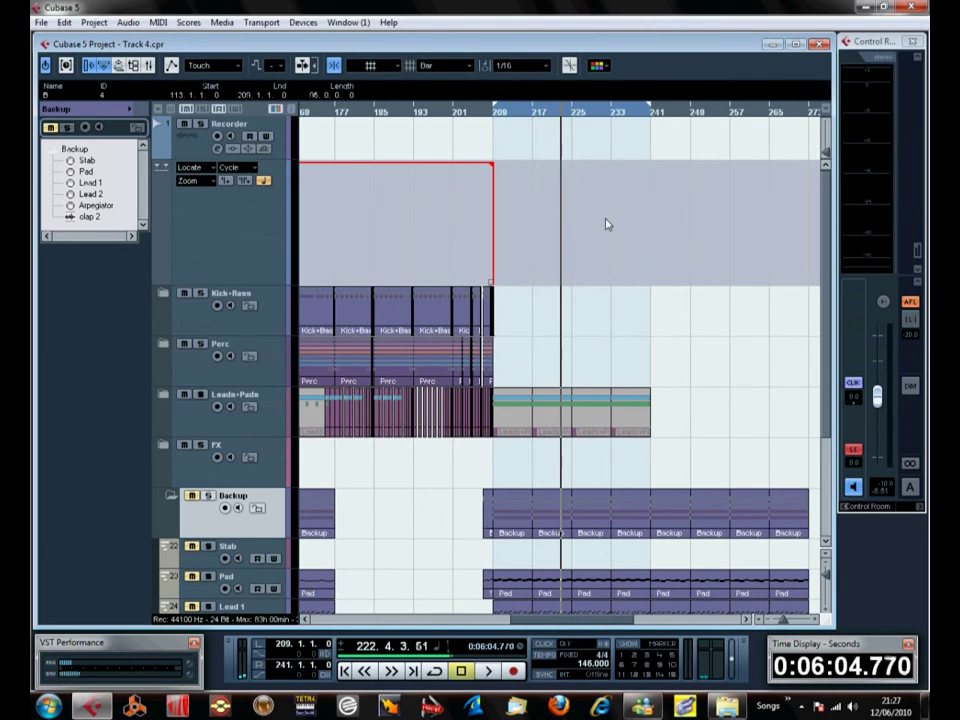
# Step: Add a cycle marker spanning bars 209 to 241 and name it M8
pyautogui.click(244, 182)
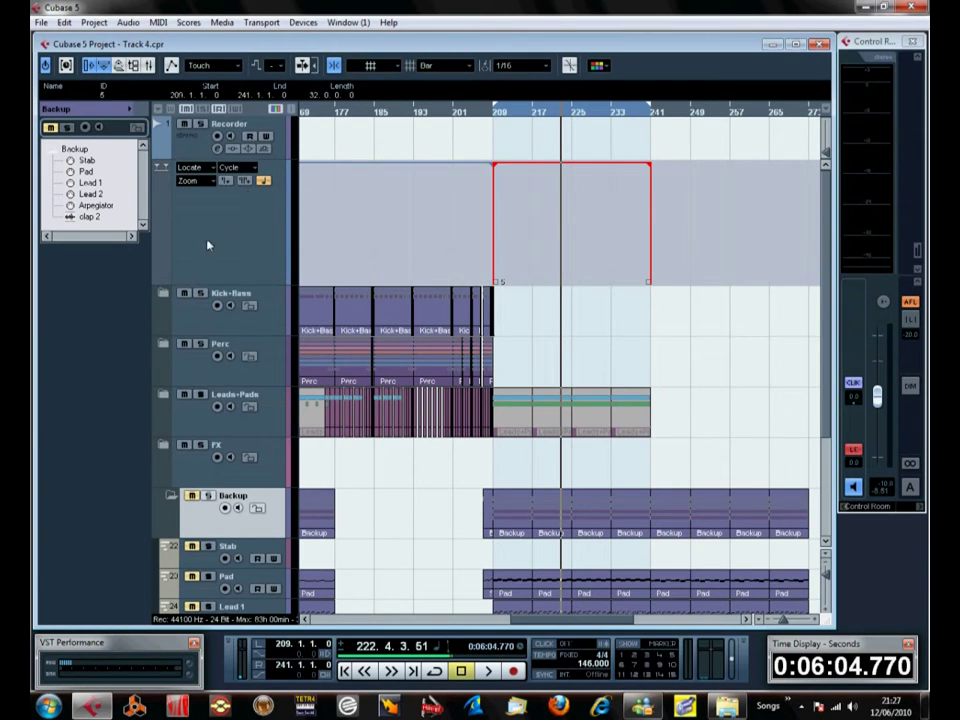
pyautogui.click(186, 254)
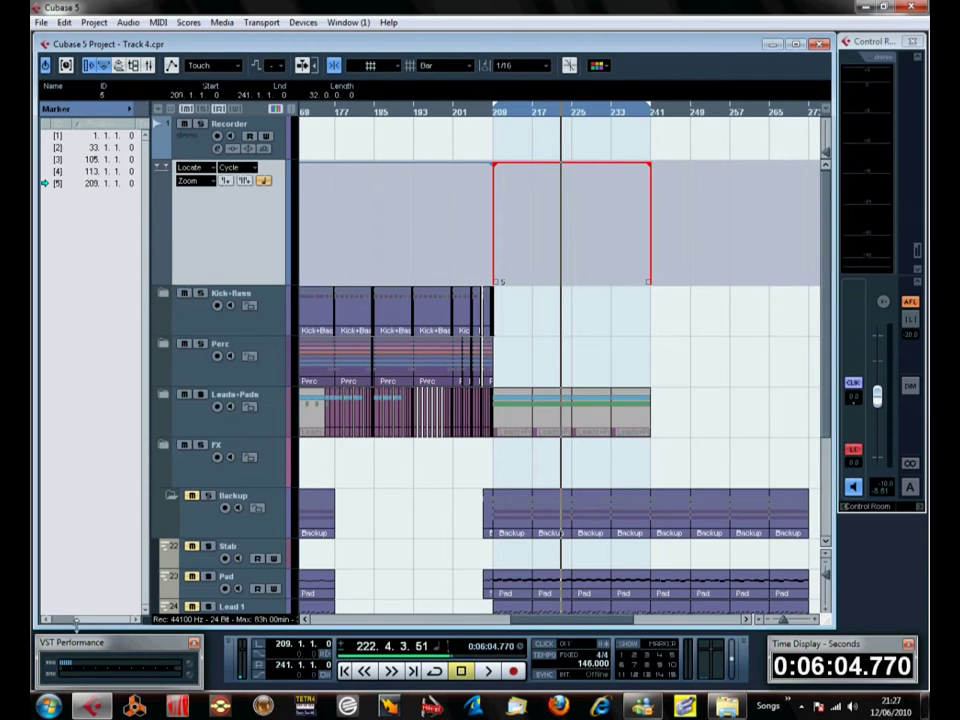
pyautogui.moveTo(77, 621); pyautogui.dragTo(115, 627)
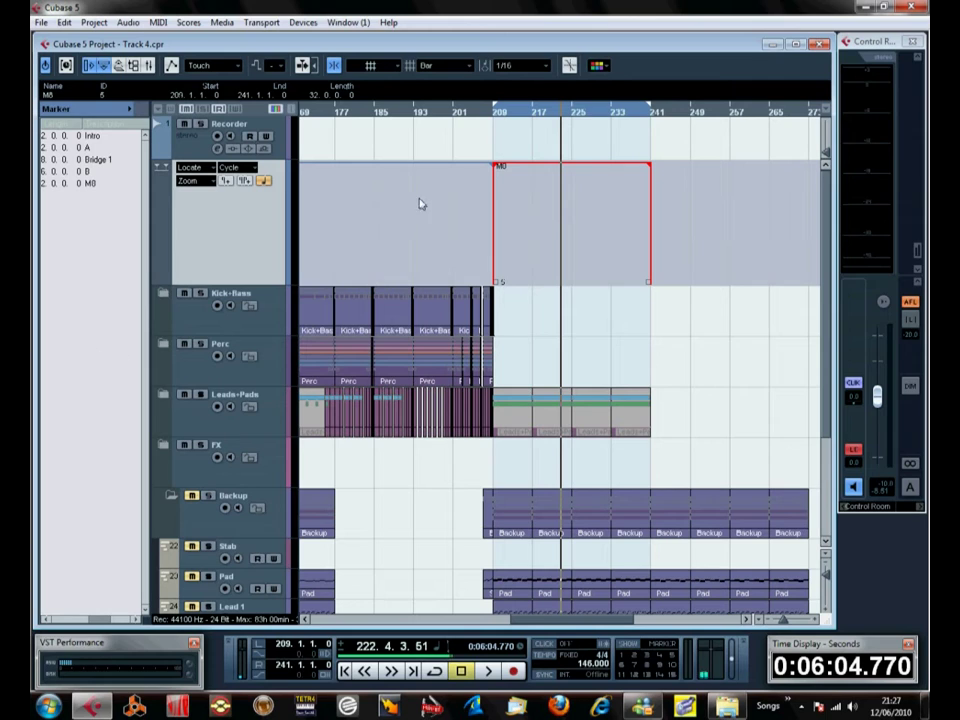
# Step: Set the locators to bars 241 and 305, and add a cycle marker named Chorus over that range
pyautogui.moveTo(568, 108); pyautogui.dragTo(723, 150)
pyautogui.moveTo(790, 621); pyautogui.dragTo(786, 623)
pyautogui.moveTo(728, 620)
pyautogui.mouseDown()
pyautogui.moveTo(708, 637)
pyautogui.moveTo(656, 650)
pyautogui.moveTo(740, 638)
pyautogui.mouseUp()
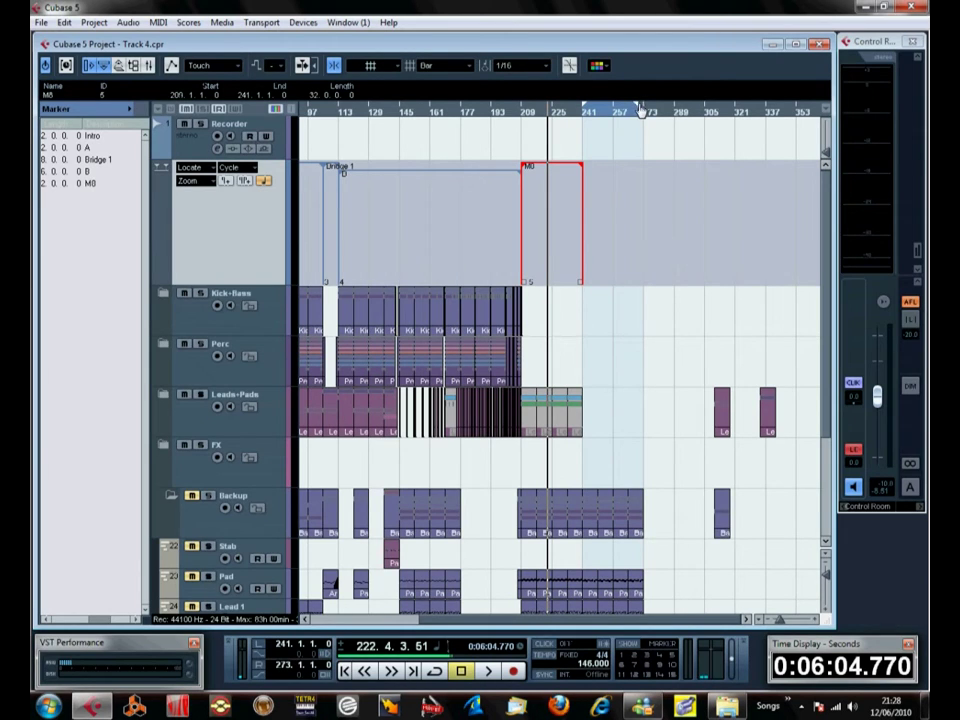
pyautogui.moveTo(641, 108); pyautogui.dragTo(707, 107)
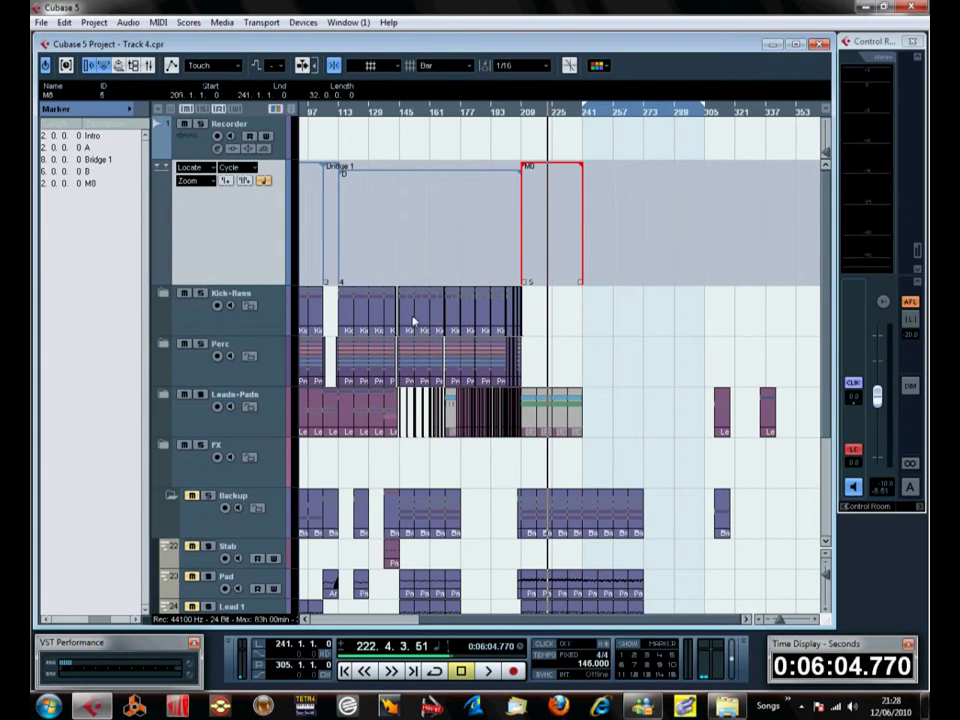
pyautogui.click(245, 182)
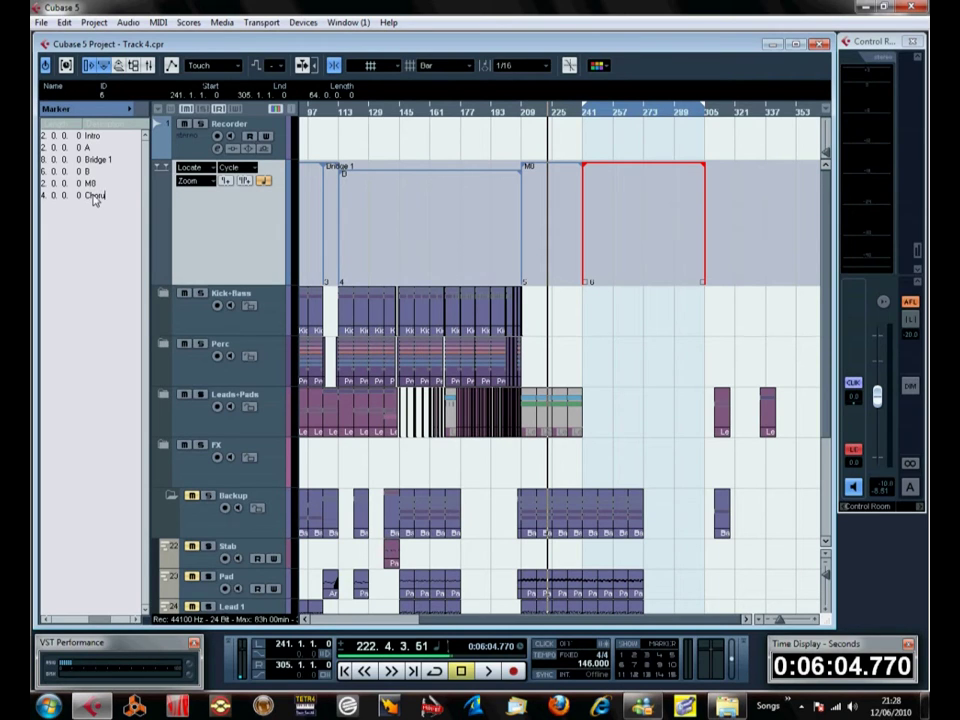
pyautogui.press('Return')
# Step: Select the leftover parts on the tracks beyond the Chorus section and move them to start at bar 353
pyautogui.scroll(-4, 640, 400)
pyautogui.moveTo(707, 516); pyautogui.dragTo(863, 172)
pyautogui.click(719, 247)
pyautogui.moveTo(719, 247); pyautogui.dragTo(800, 243)
pyautogui.scroll(4, 708, 264)
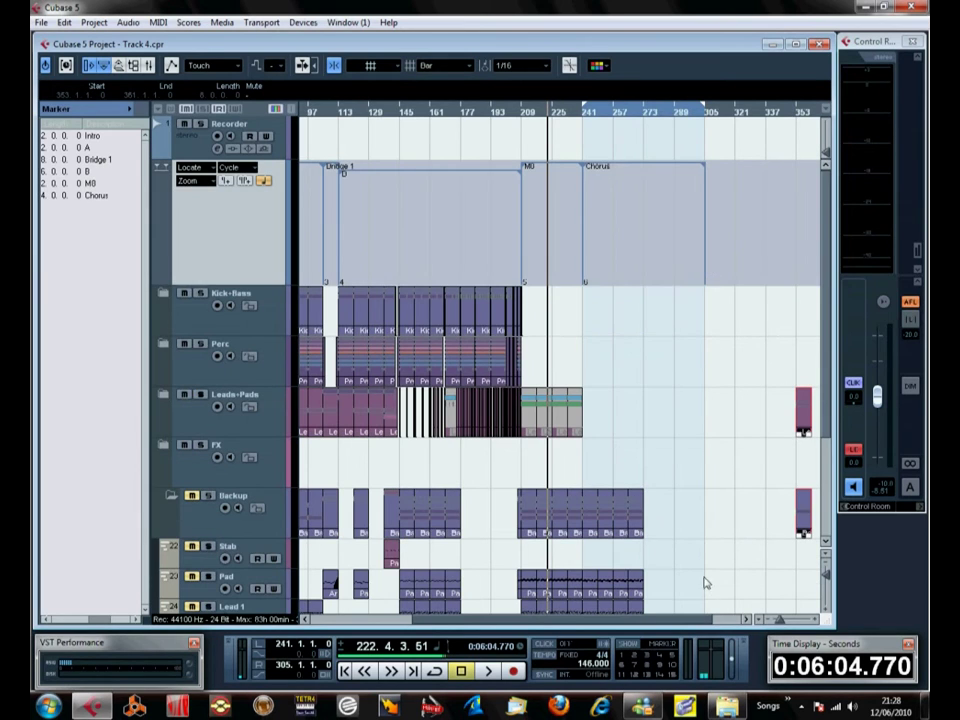
# Step: Set the locators to bars 305 and 337, and add a cycle marker named Outro over that range
pyautogui.moveTo(698, 620); pyautogui.dragTo(579, 622)
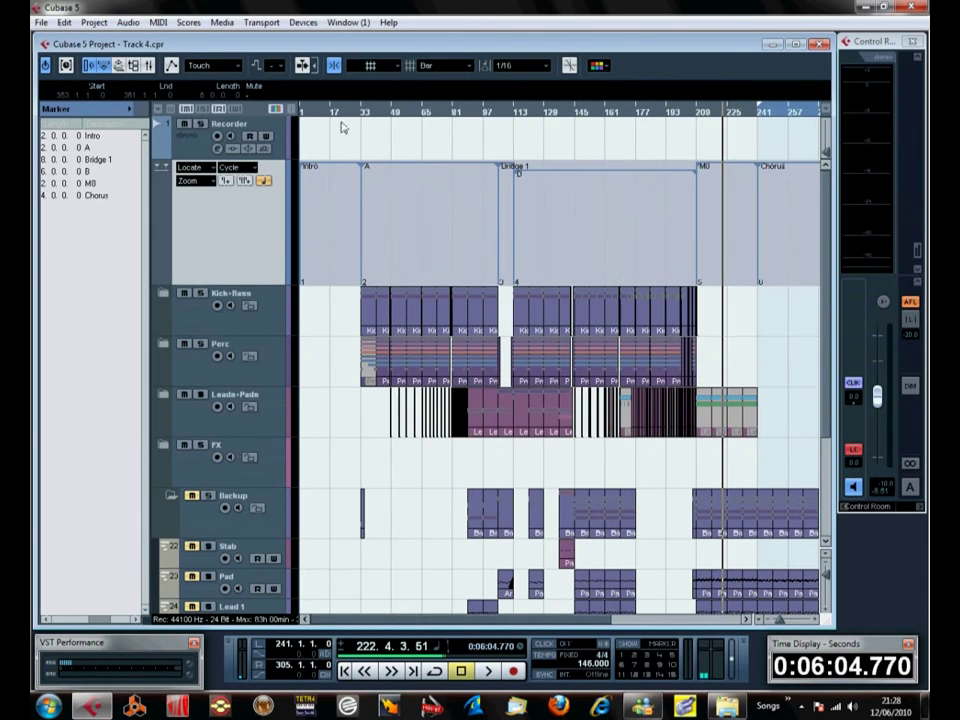
pyautogui.moveTo(298, 104)
pyautogui.mouseDown()
pyautogui.moveTo(417, 104)
pyautogui.moveTo(697, 168)
pyautogui.moveTo(839, 187)
pyautogui.mouseUp()
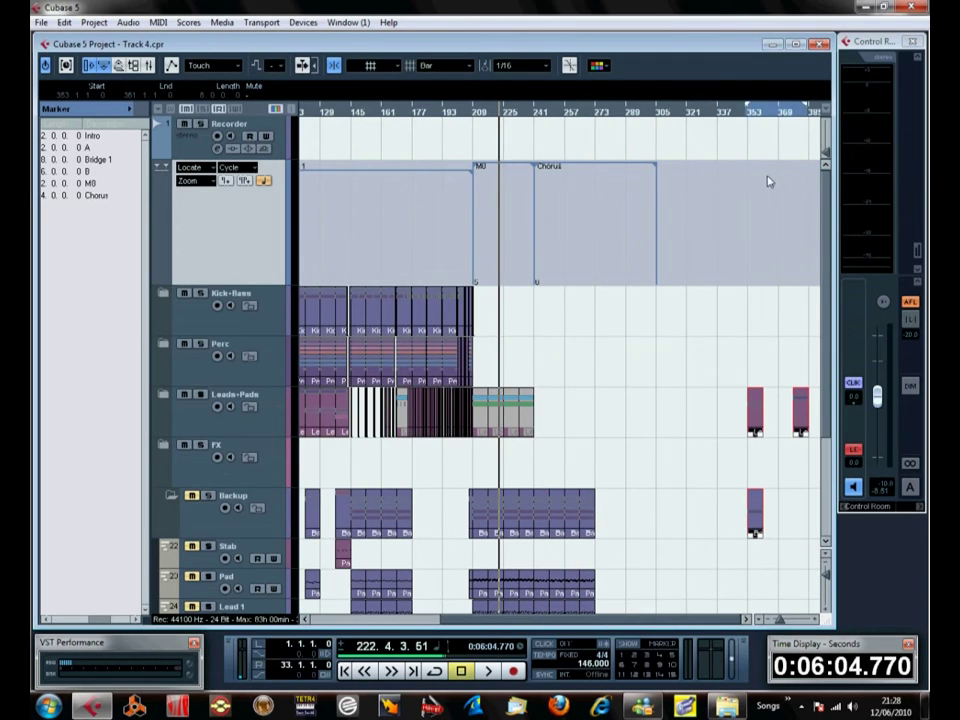
pyautogui.moveTo(682, 168); pyautogui.dragTo(682, 169)
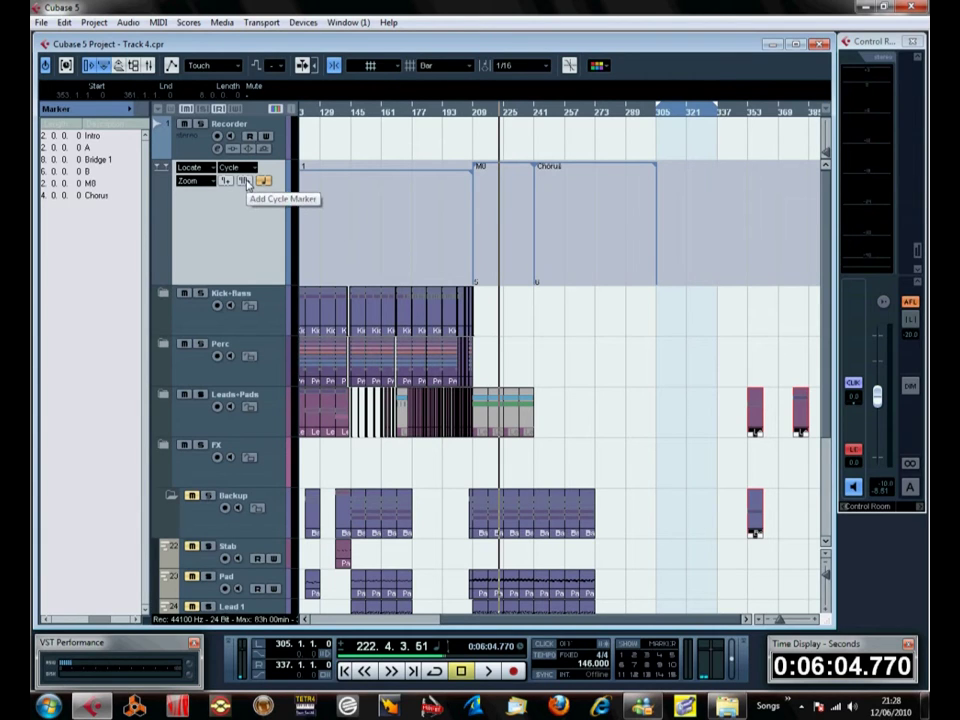
pyautogui.click(245, 181)
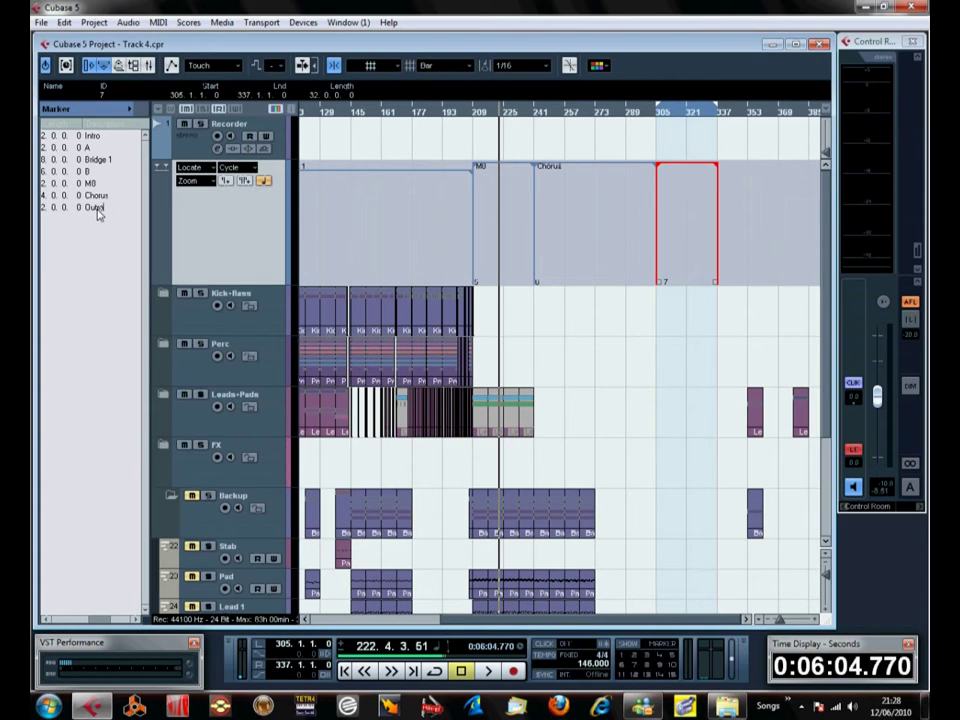
pyautogui.press('Return')
# Step: Hide the Inspector and fit the whole arrangement from Intro to Outro in the project view
pyautogui.moveTo(694, 621); pyautogui.dragTo(538, 658)
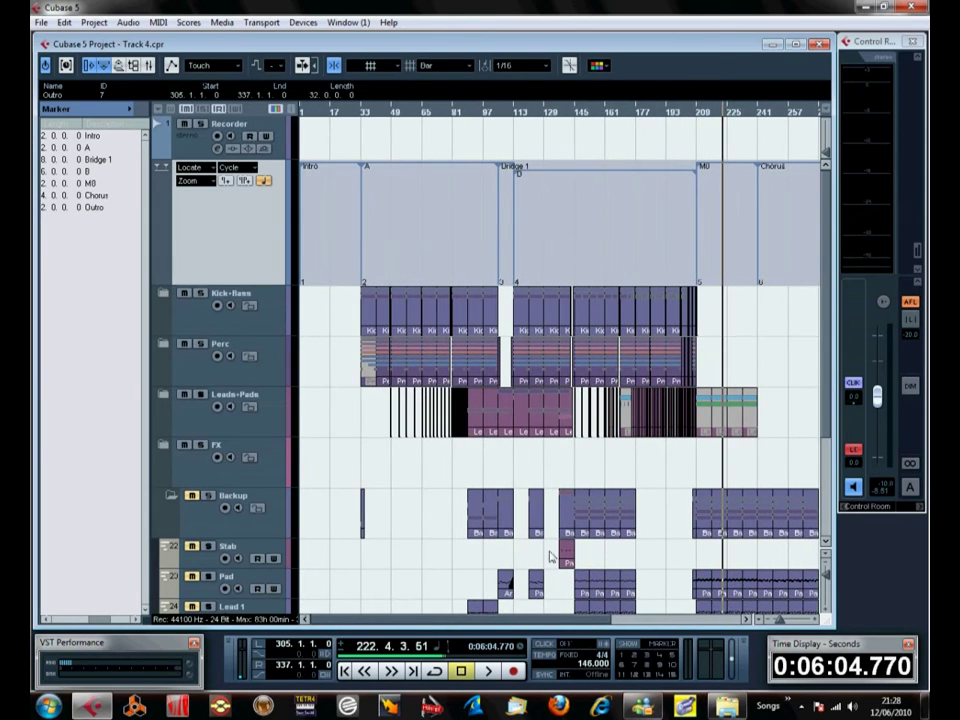
pyautogui.click(66, 65)
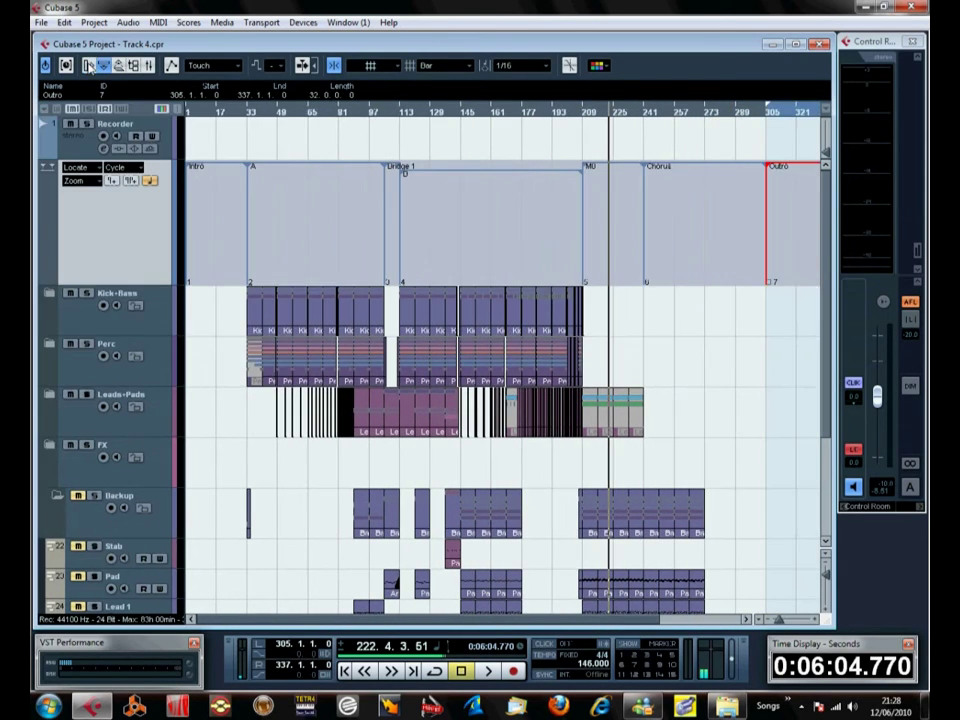
pyautogui.click(804, 622)
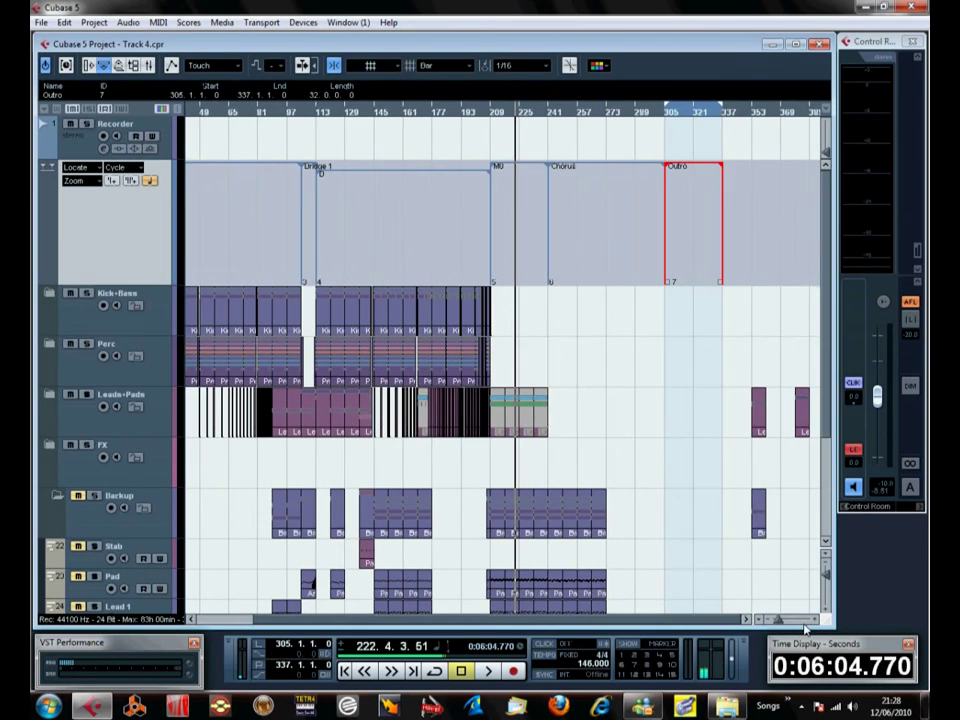
pyautogui.moveTo(804, 624); pyautogui.dragTo(774, 618)
# Step: Step through the cycle markers from Intro to Outro to review the song structure, and clear the selection
pyautogui.click(203, 209)
pyautogui.click(280, 241)
pyautogui.click(361, 256)
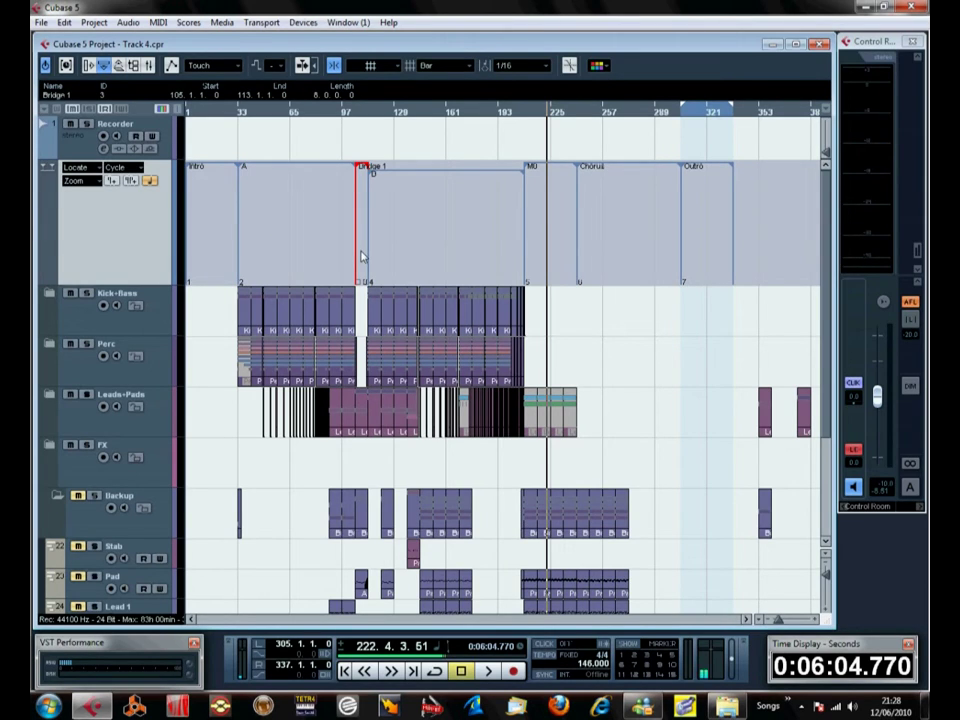
pyautogui.click(443, 260)
pyautogui.click(565, 239)
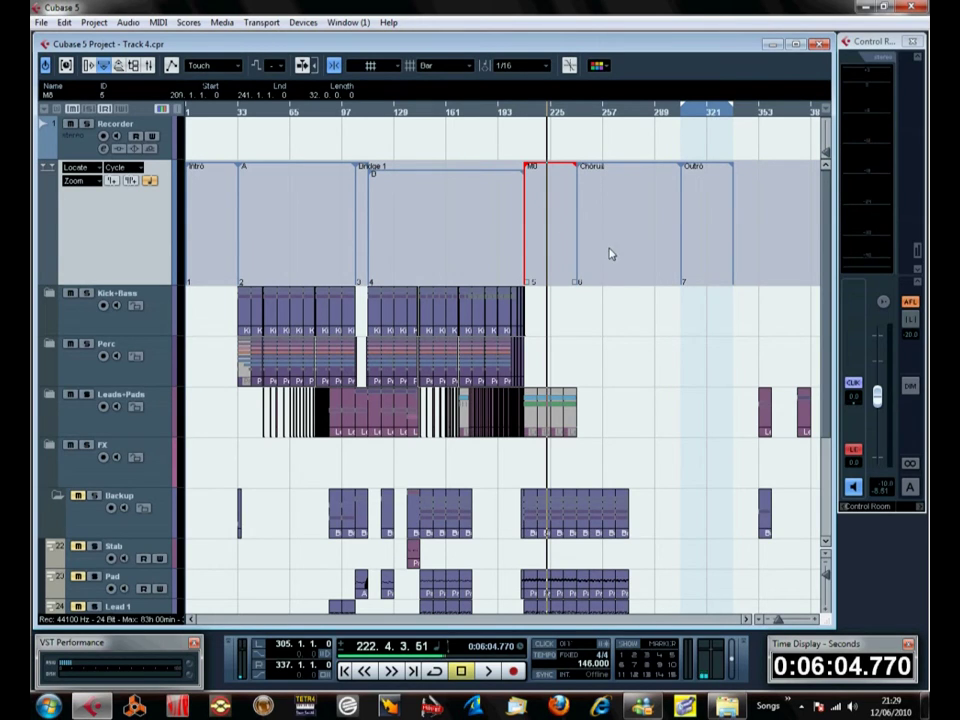
pyautogui.click(608, 253)
pyautogui.click(707, 228)
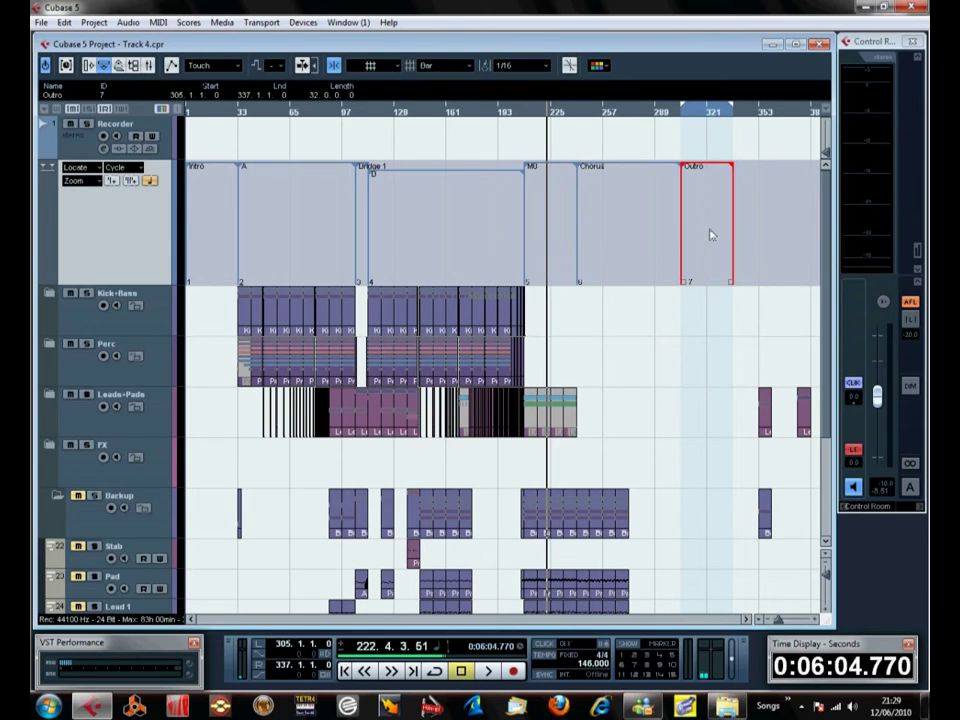
pyautogui.click(696, 451)
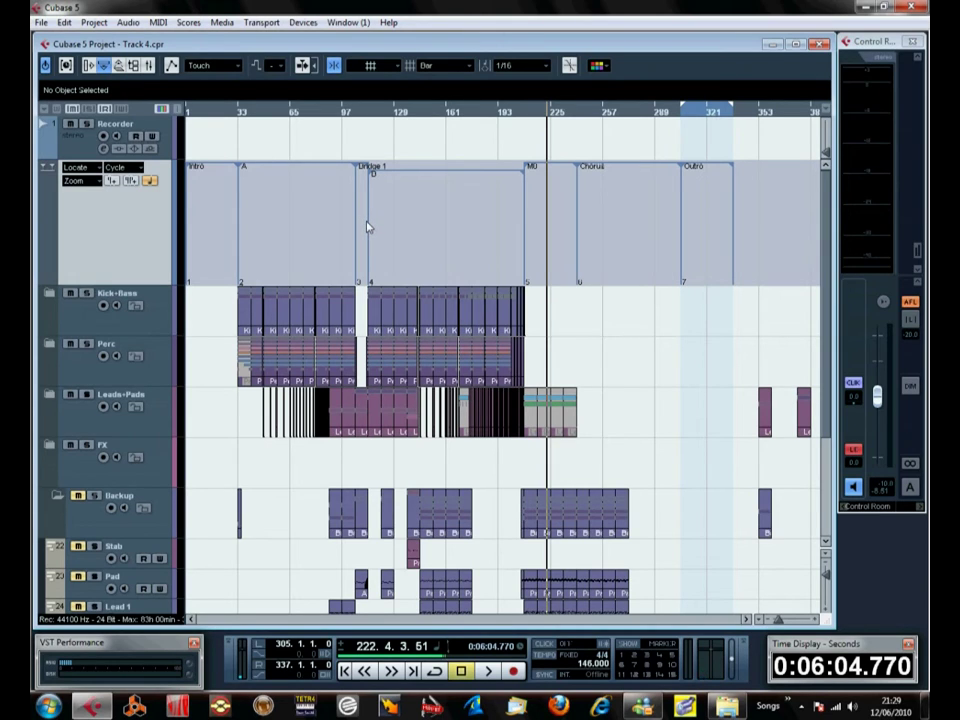
# Step: Examine the A, Intro, Chorus, M8 and Outro sections by selecting their cycle markers individually
pyautogui.click(287, 258)
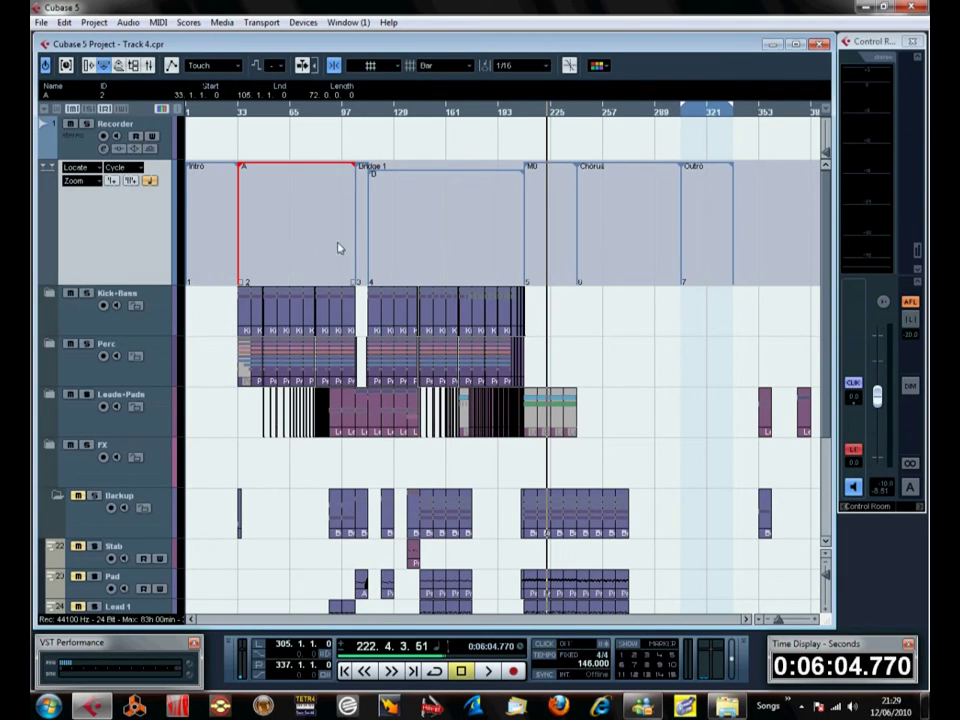
pyautogui.click(227, 238)
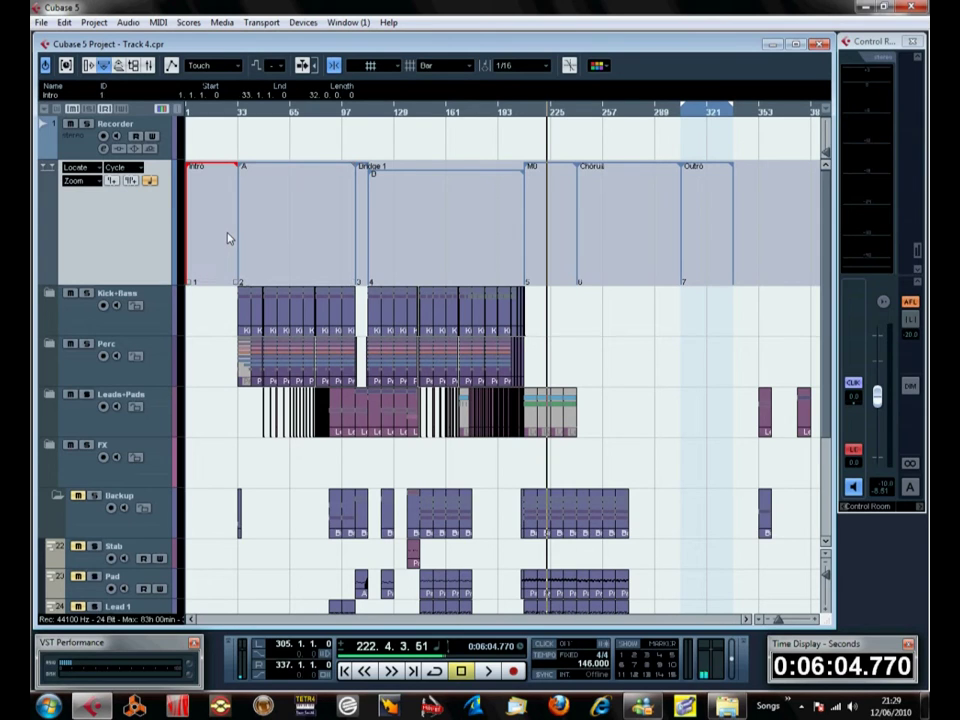
pyautogui.click(294, 241)
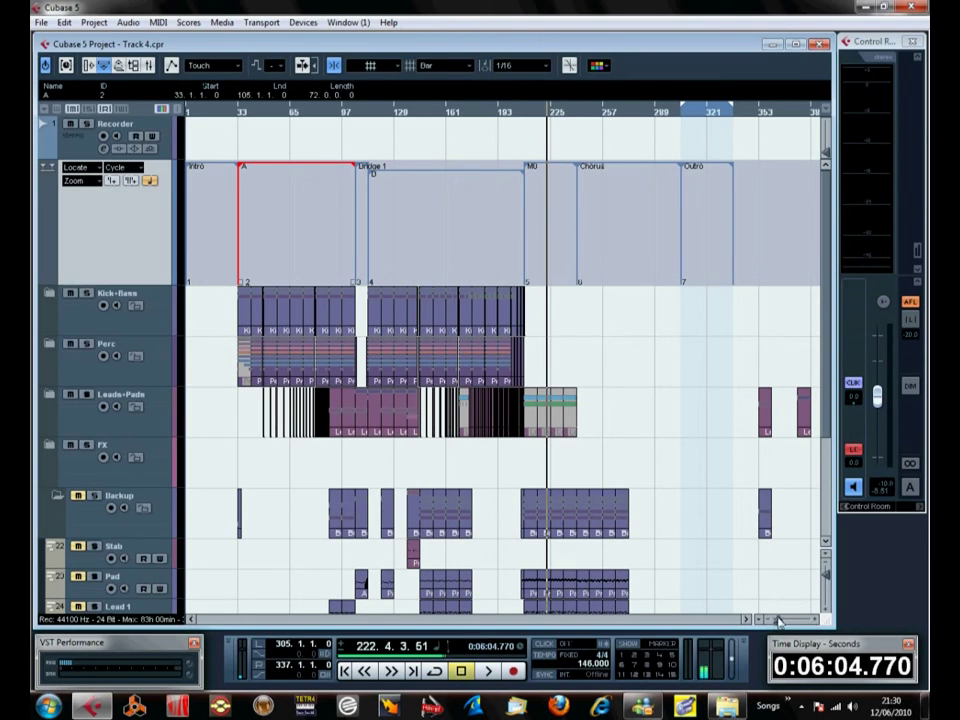
pyautogui.click(624, 251)
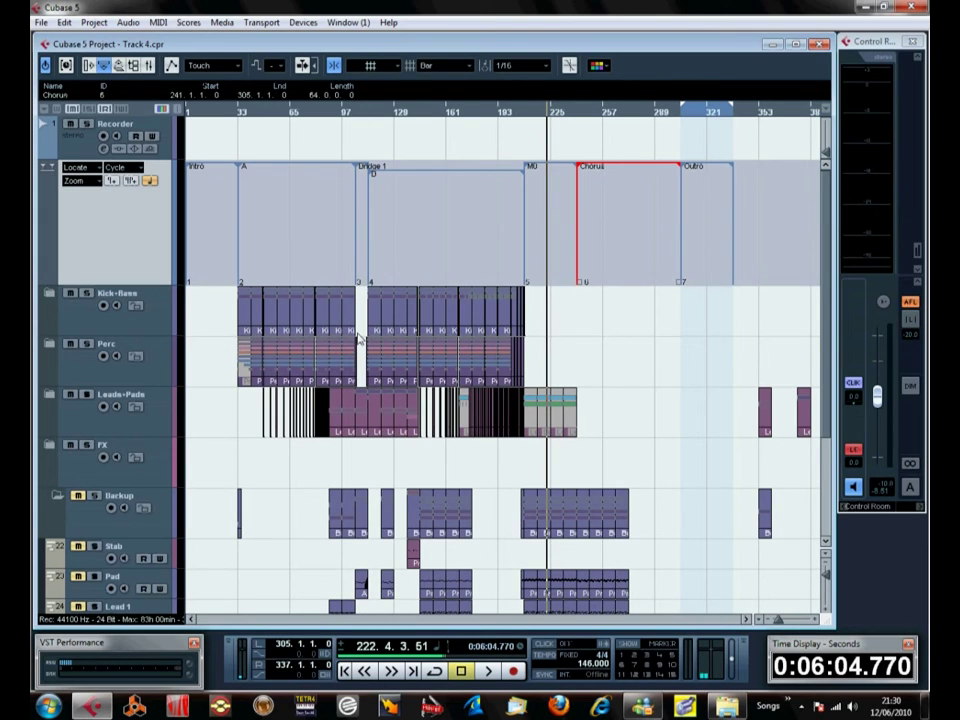
pyautogui.click(560, 226)
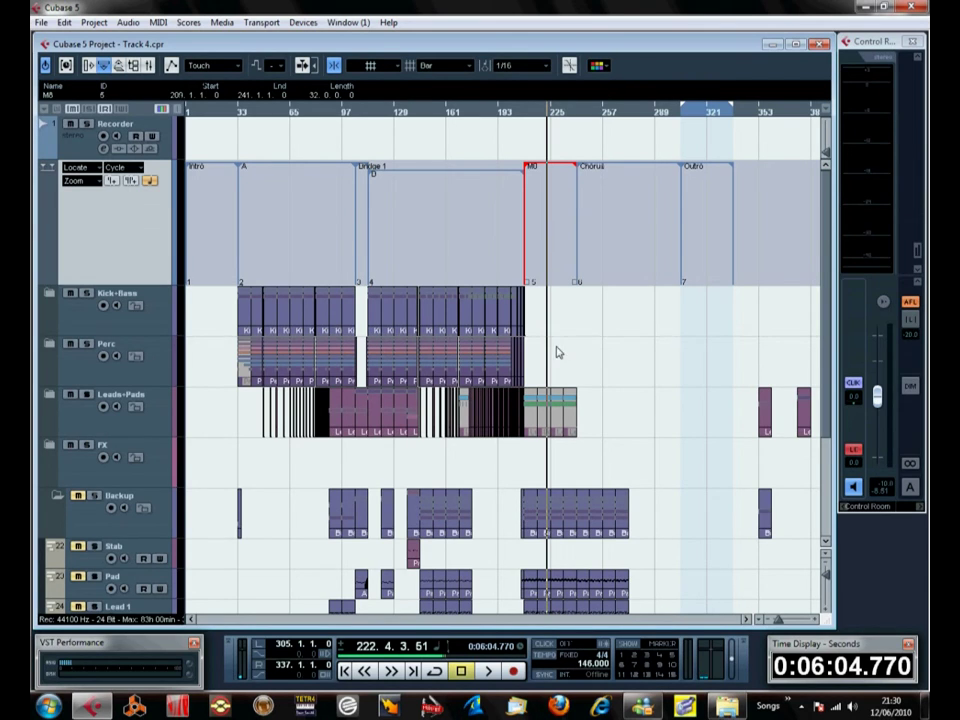
pyautogui.click(630, 247)
pyautogui.click(690, 245)
# Step: Place the playback cursor at bar 33, where section A starts, and set the locators to bars 89 and 105
pyautogui.click(257, 240)
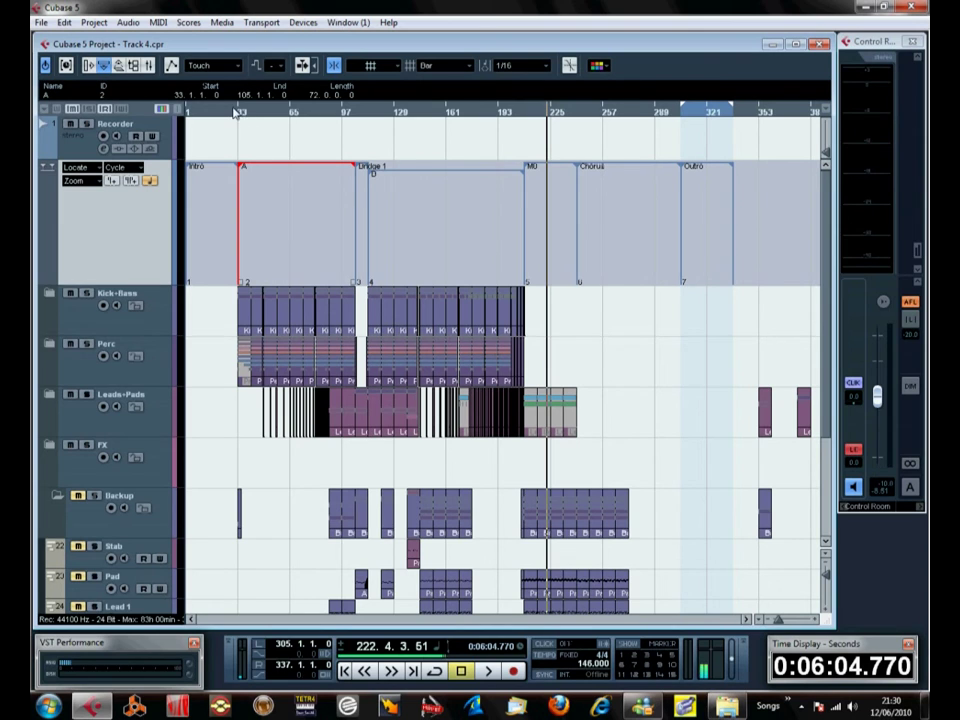
pyautogui.moveTo(237, 113); pyautogui.dragTo(238, 145)
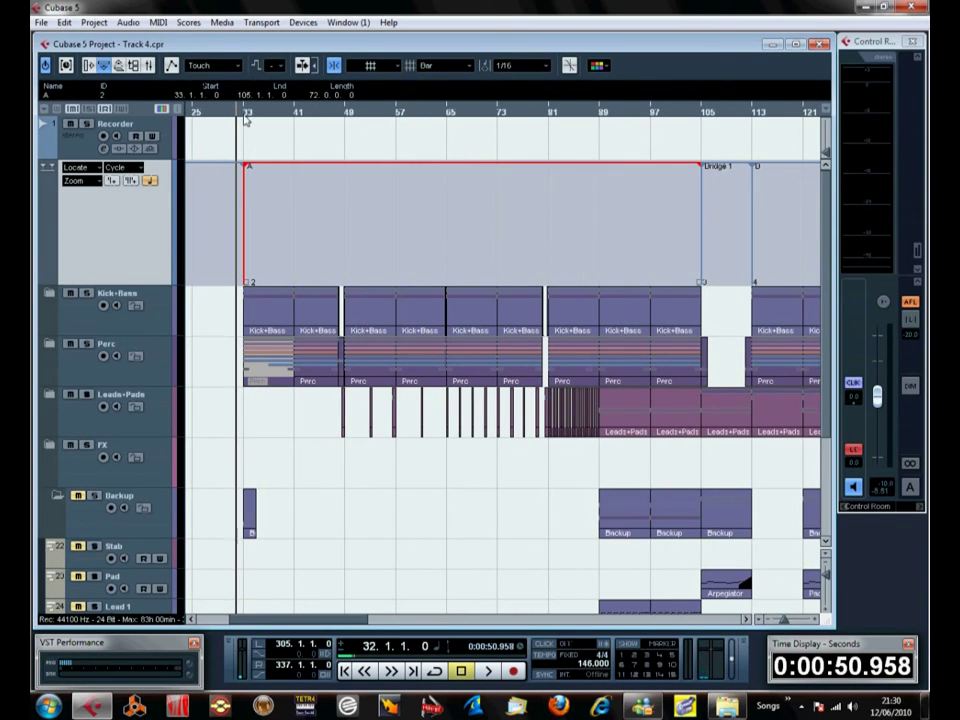
pyautogui.click(243, 113)
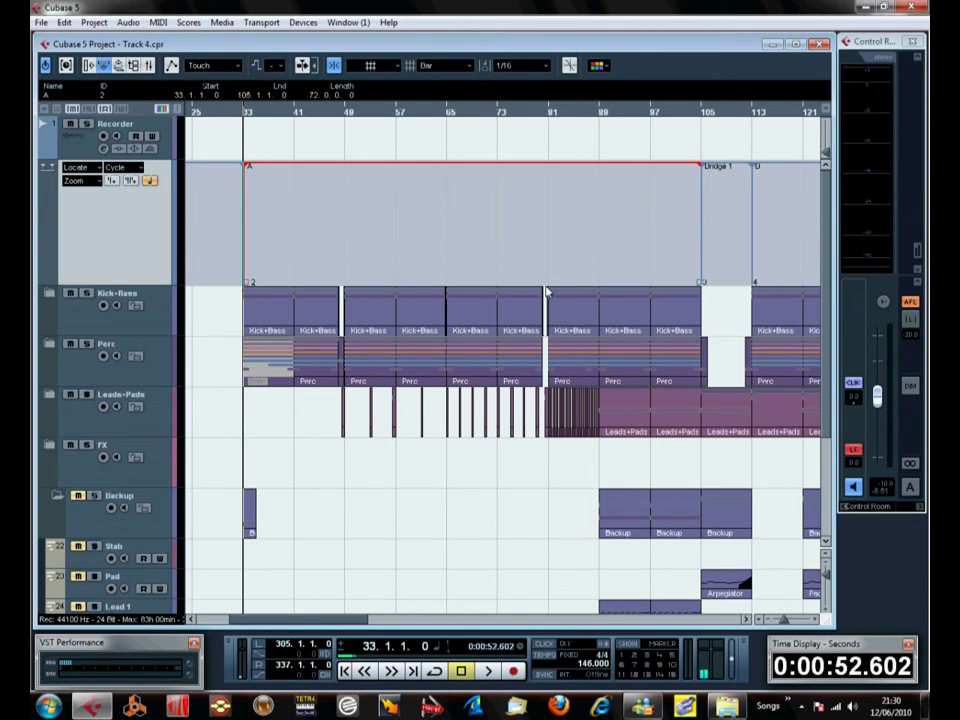
pyautogui.moveTo(601, 95); pyautogui.dragTo(700, 96)
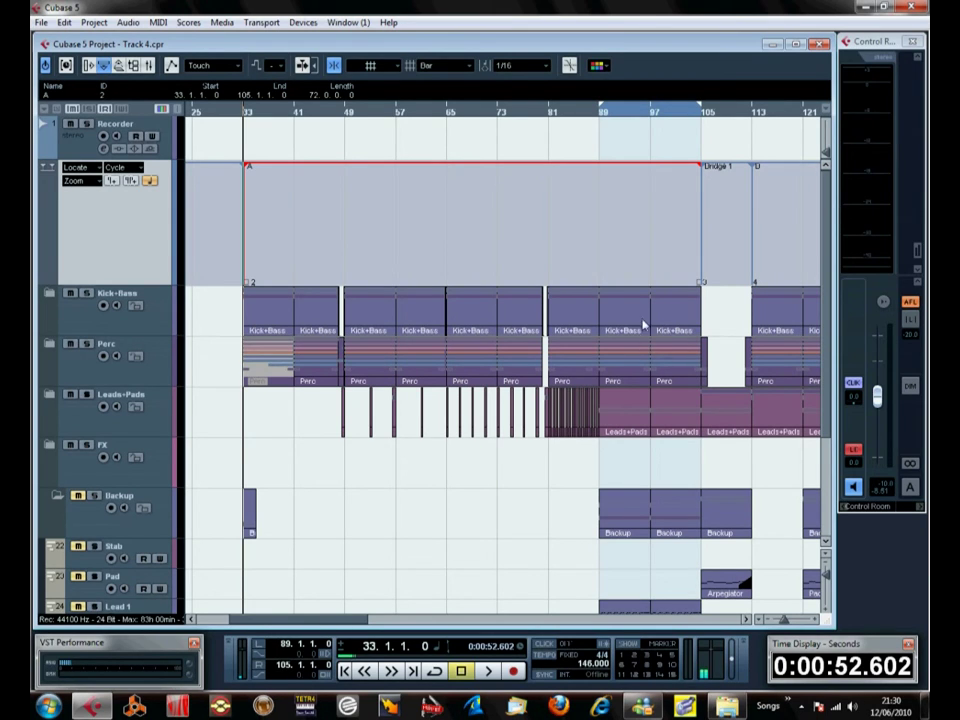
# Step: Add a cycle marker spanning bars 89 to 105 and name it "B teaser" in the Inspector's marker list
pyautogui.click(745, 620)
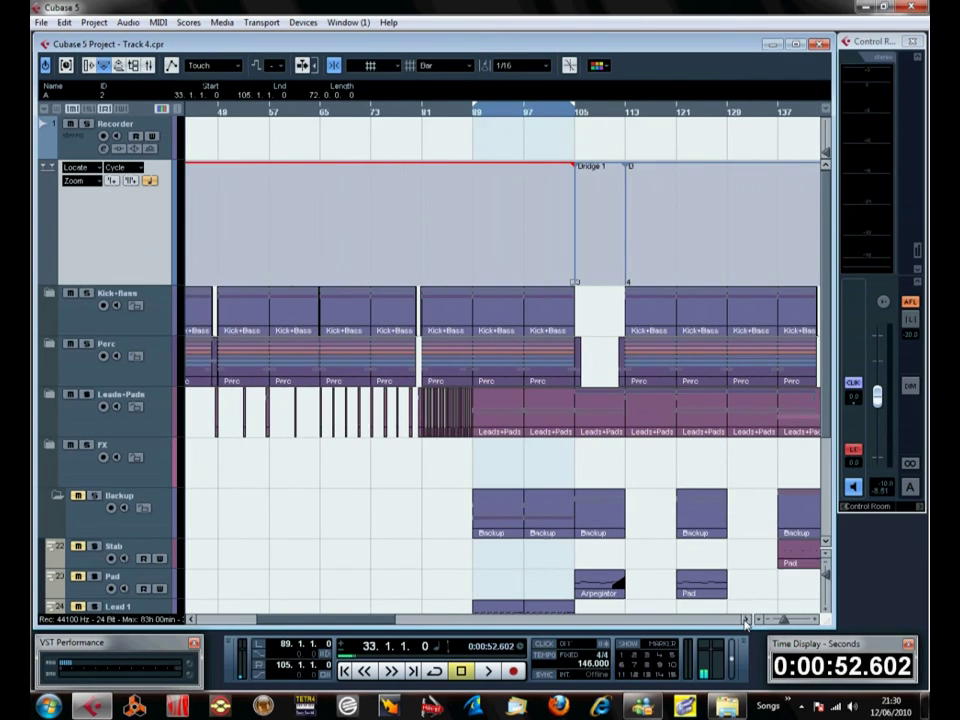
pyautogui.click(745, 620)
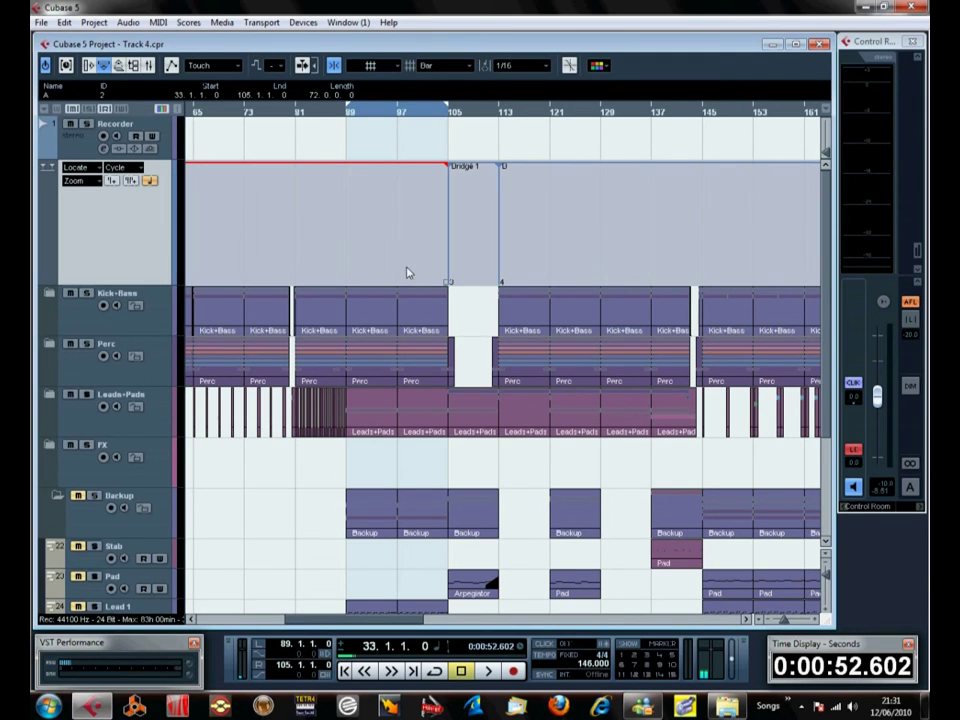
pyautogui.click(131, 182)
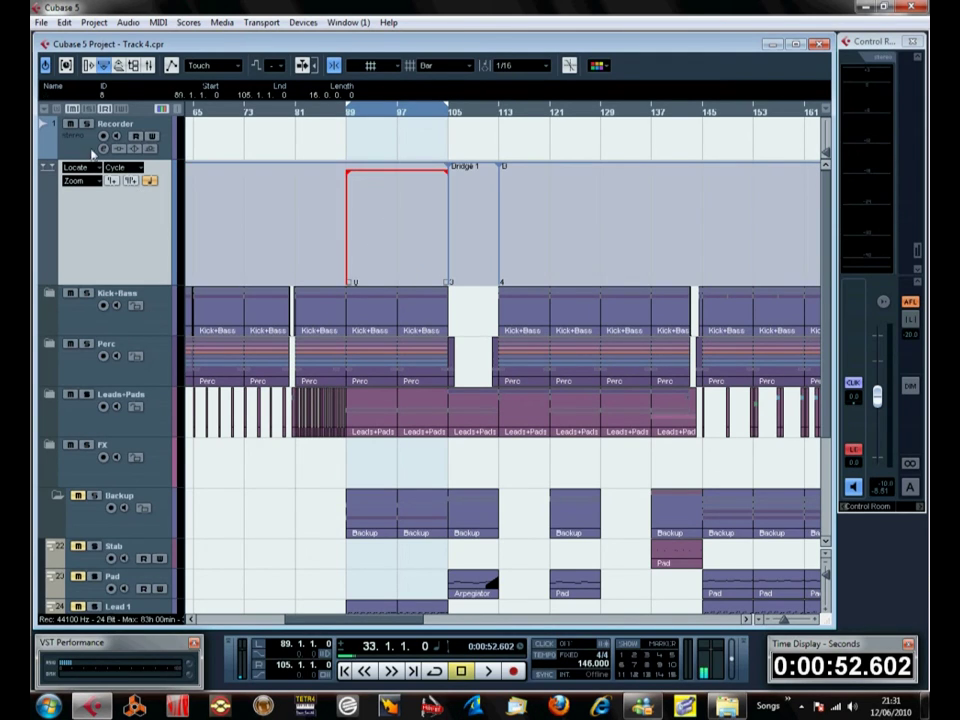
pyautogui.click(94, 64)
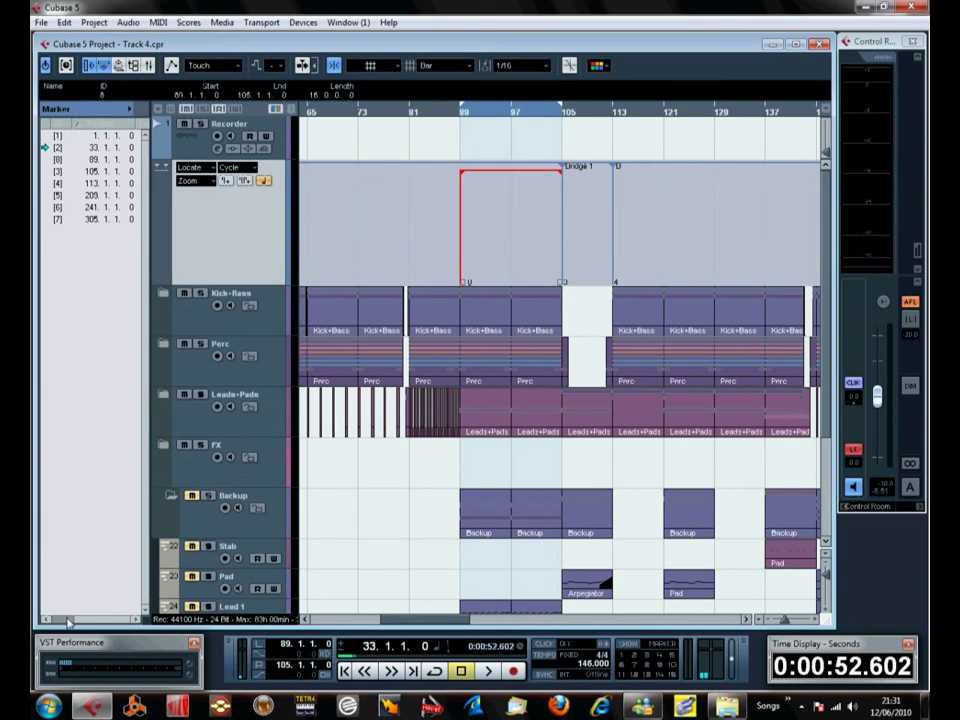
pyautogui.moveTo(68, 622)
pyautogui.mouseDown()
pyautogui.moveTo(111, 621)
pyautogui.moveTo(102, 623)
pyautogui.mouseUp()
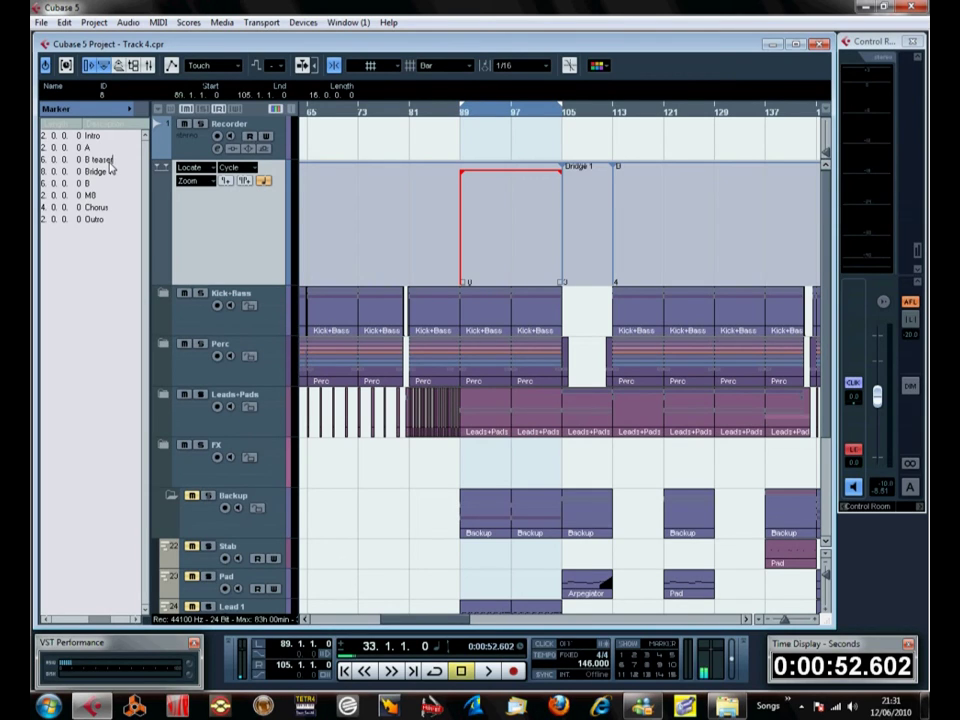
pyautogui.press('Return')
# Step: Play the arrangement from a few bars before bar 145, and move playback on to bar 145 to hear that section start
pyautogui.moveTo(438, 620); pyautogui.dragTo(497, 641)
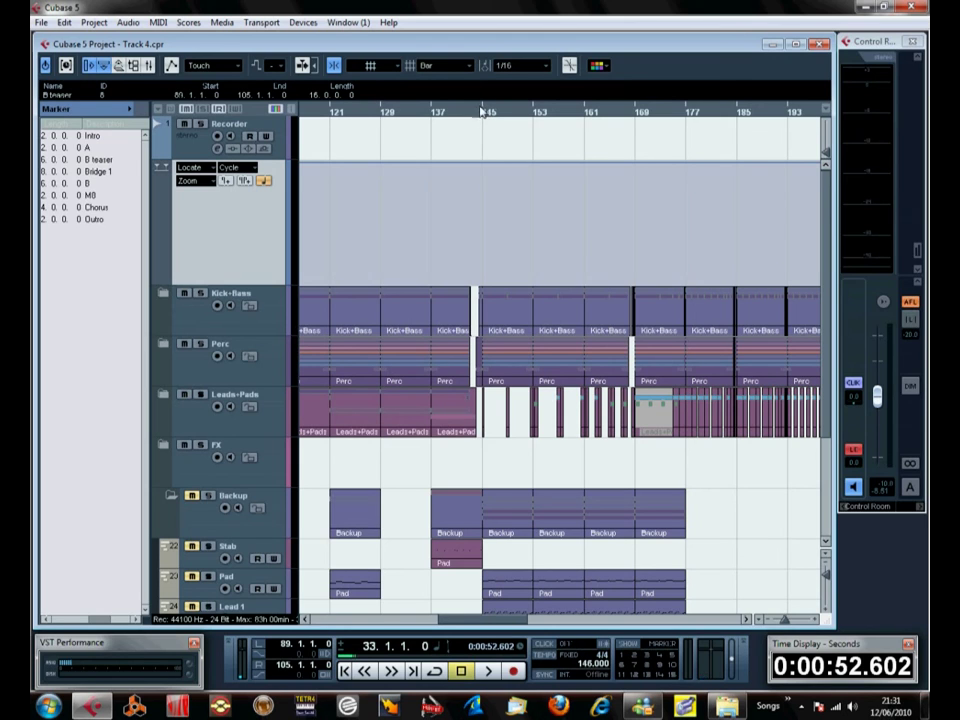
pyautogui.click(443, 116)
pyautogui.press('space')
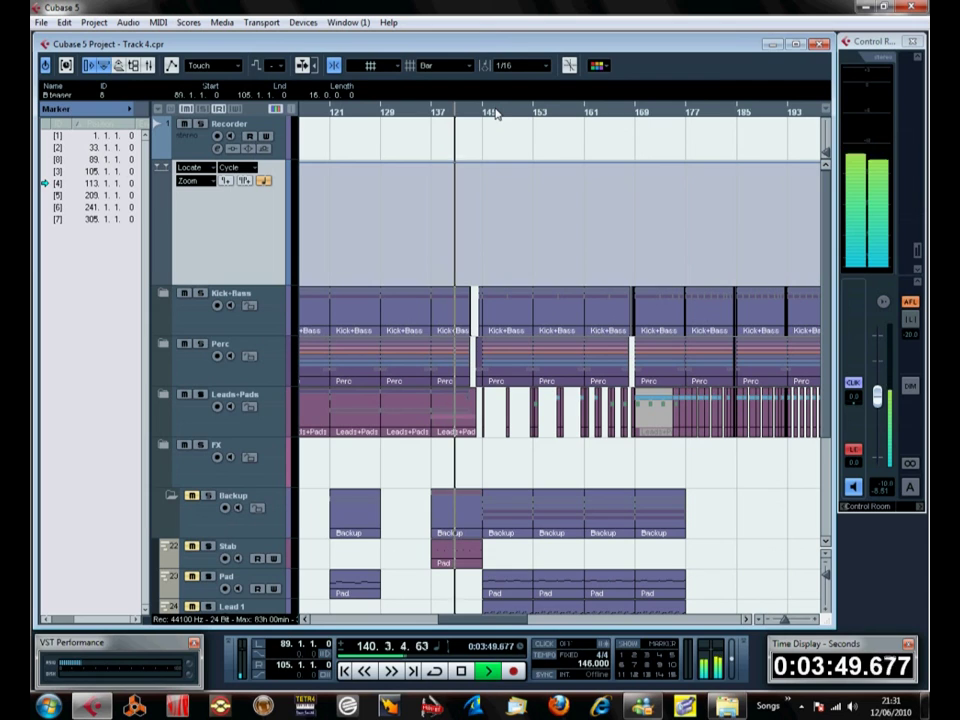
pyautogui.click(488, 113)
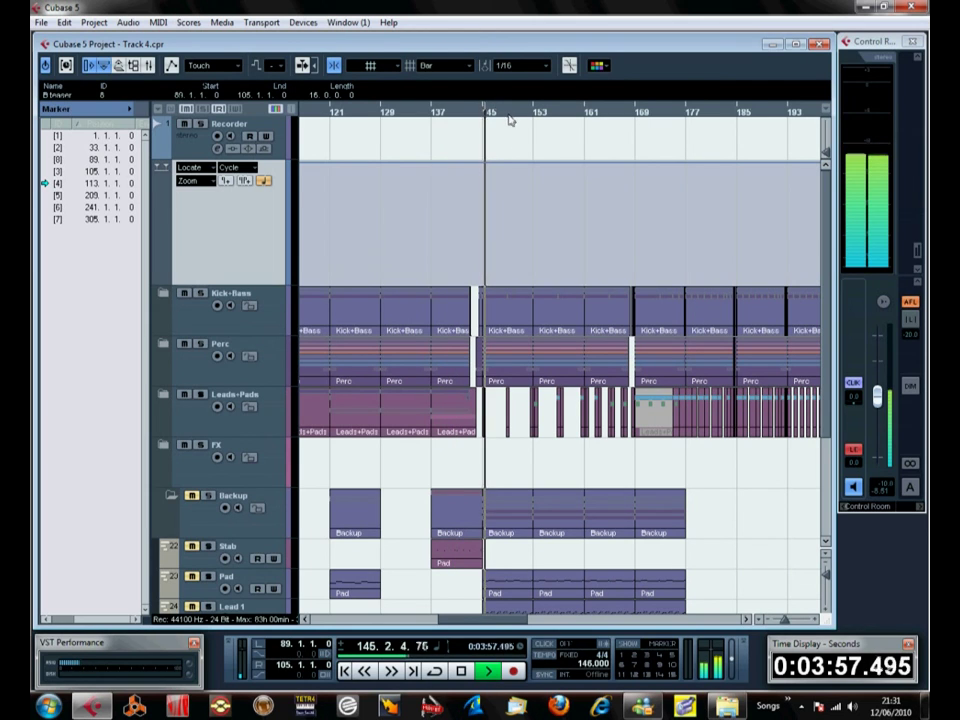
# Step: Set the locators to bars 145 and 177, add a cycle marker there named "Chorus Teaser", and stop playback
pyautogui.moveTo(487, 98); pyautogui.dragTo(686, 100)
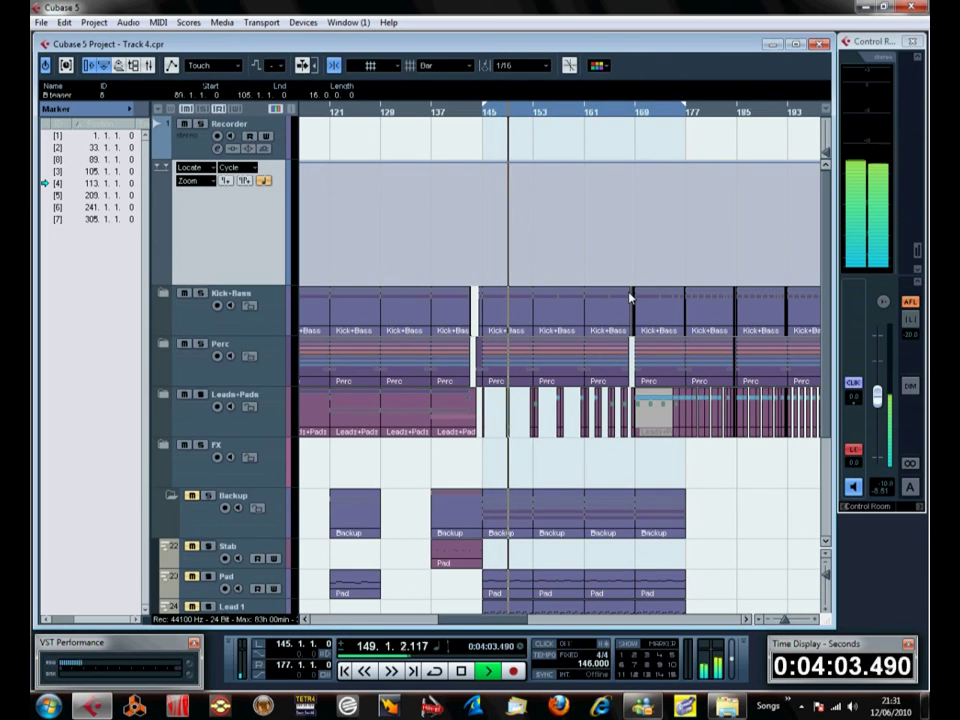
pyautogui.click(262, 181)
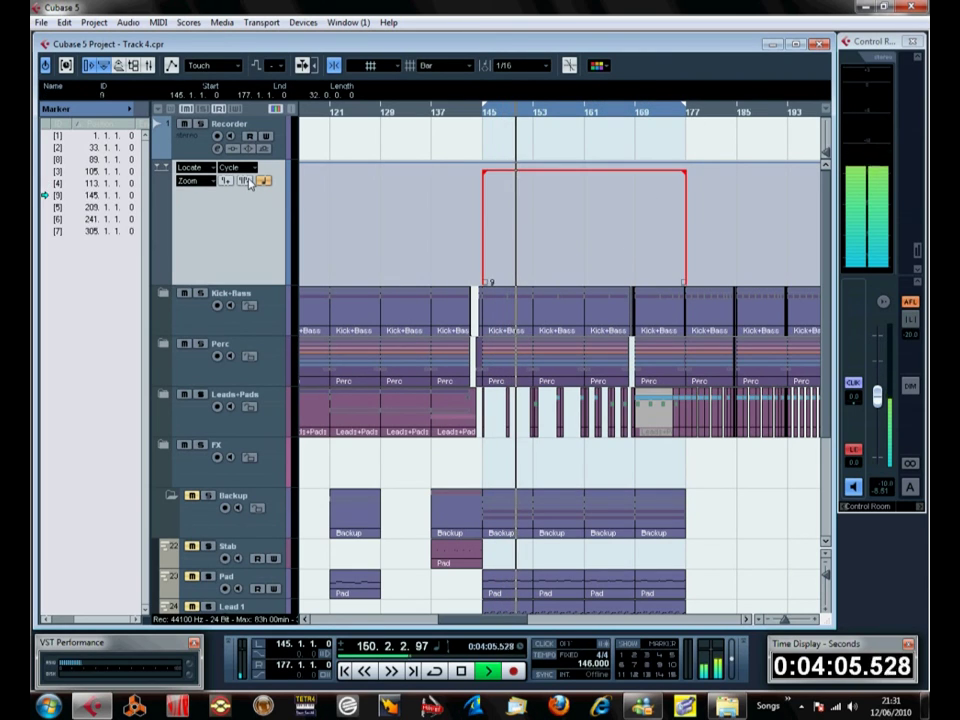
pyautogui.moveTo(68, 621); pyautogui.dragTo(109, 622)
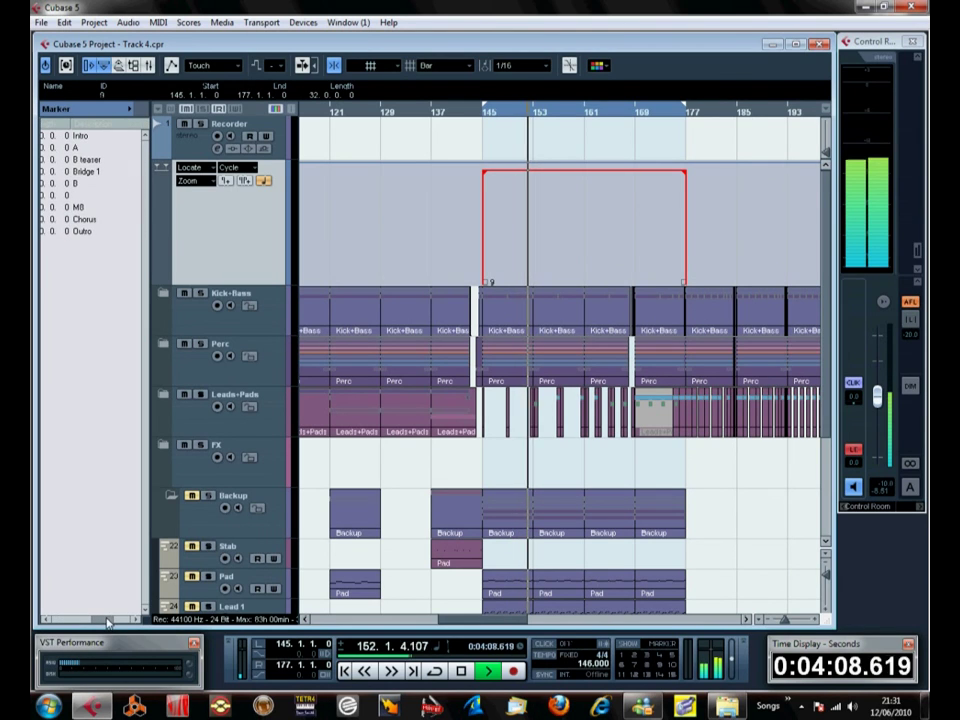
pyautogui.click(98, 200)
pyautogui.write('Chor')
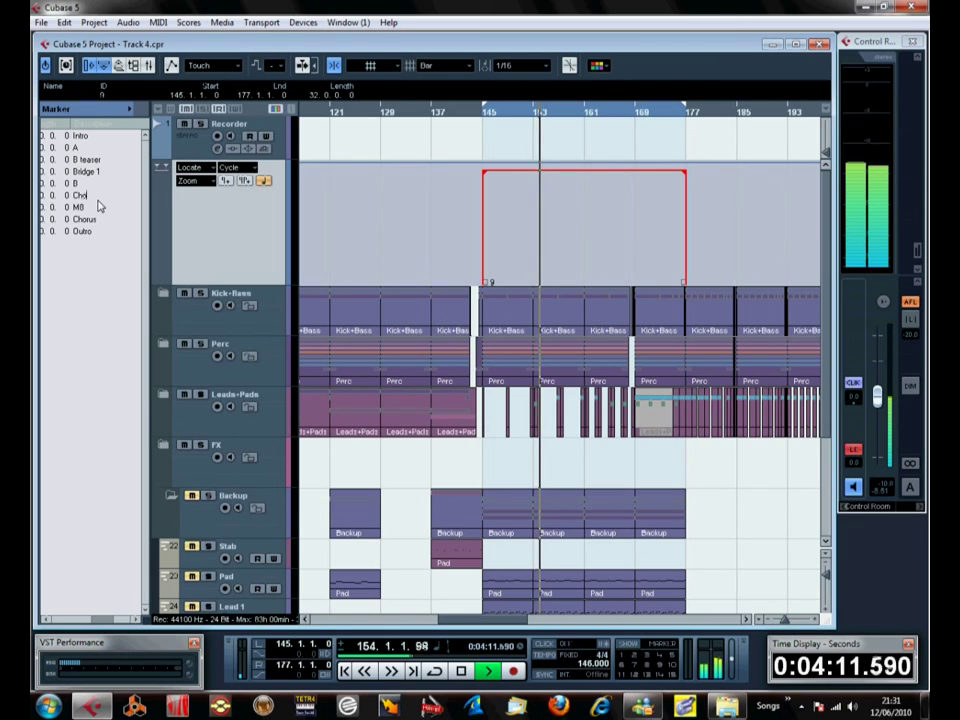
pyautogui.write('us Tea')
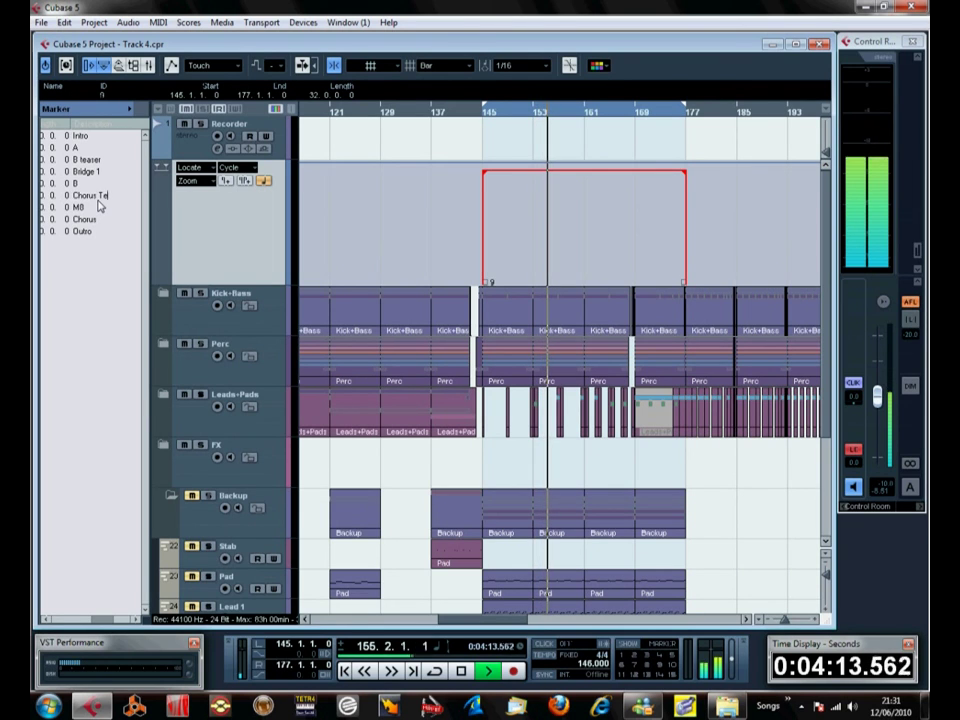
pyautogui.write('ser')
pyautogui.press('Return')
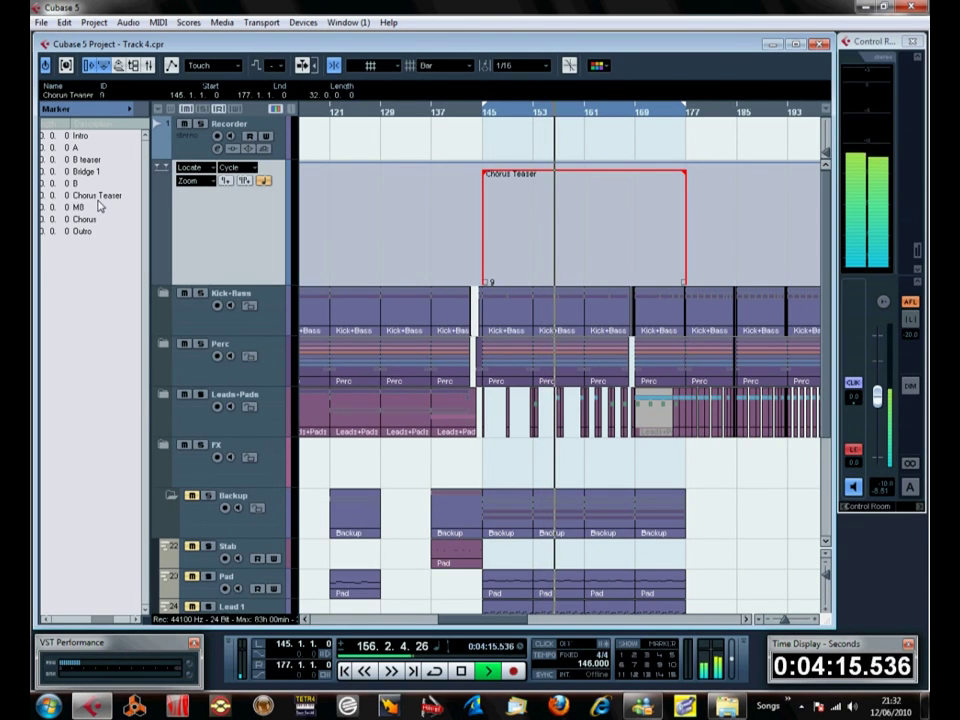
pyautogui.press('space')
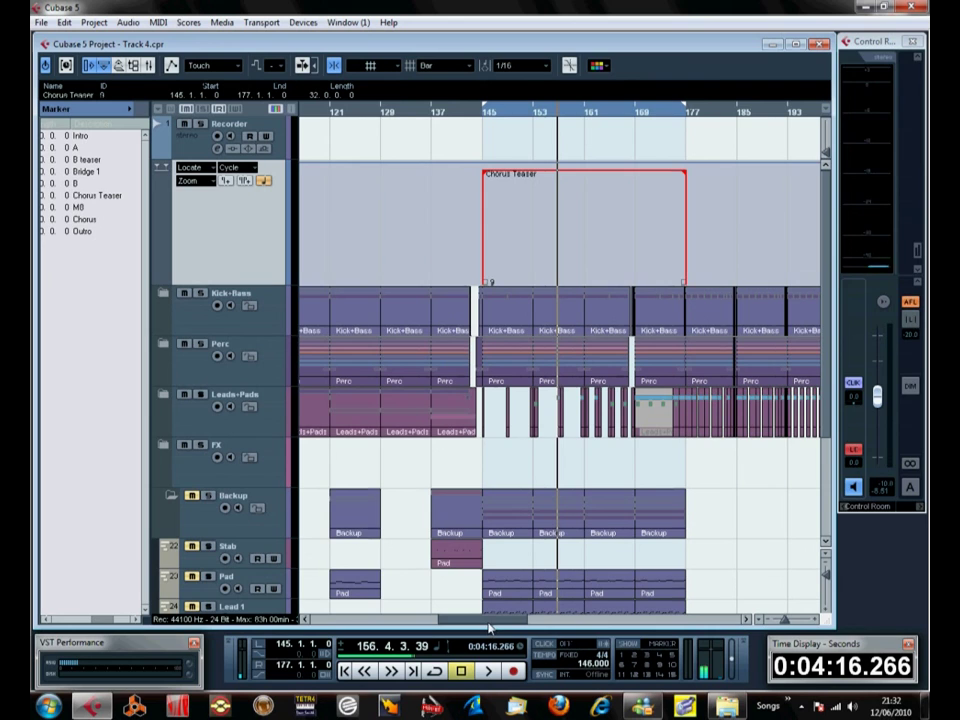
# Step: Set the locators to bars 177 and 209, covering the stretch between the Chorus Teaser and M8 markers
pyautogui.moveTo(489, 627); pyautogui.dragTo(523, 629)
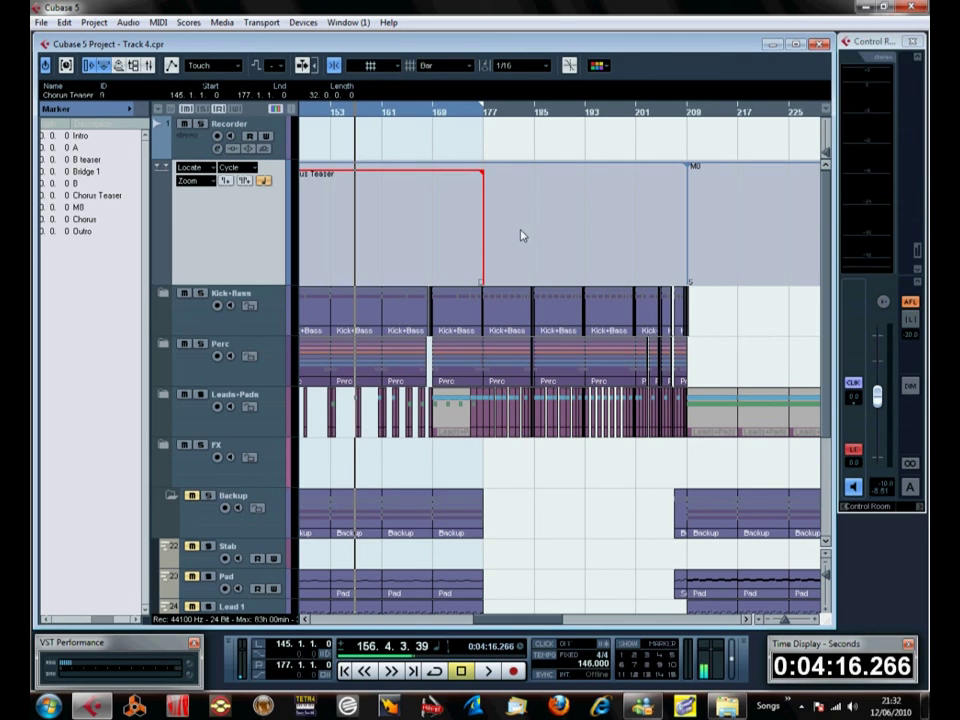
pyautogui.moveTo(405, 108); pyautogui.dragTo(590, 138)
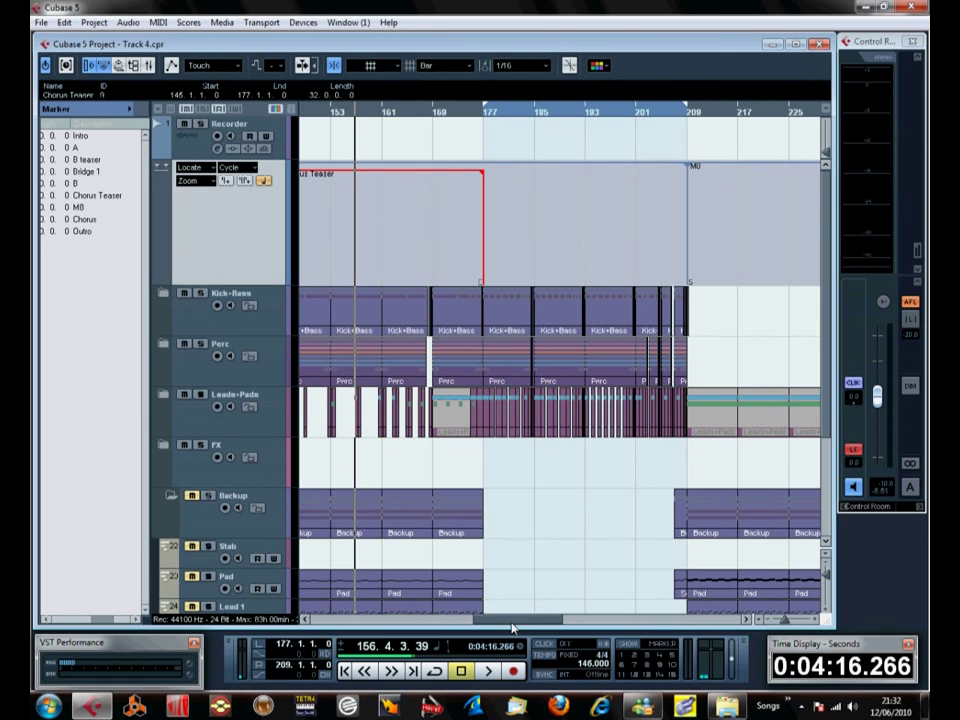
pyautogui.moveTo(512, 628); pyautogui.dragTo(521, 657)
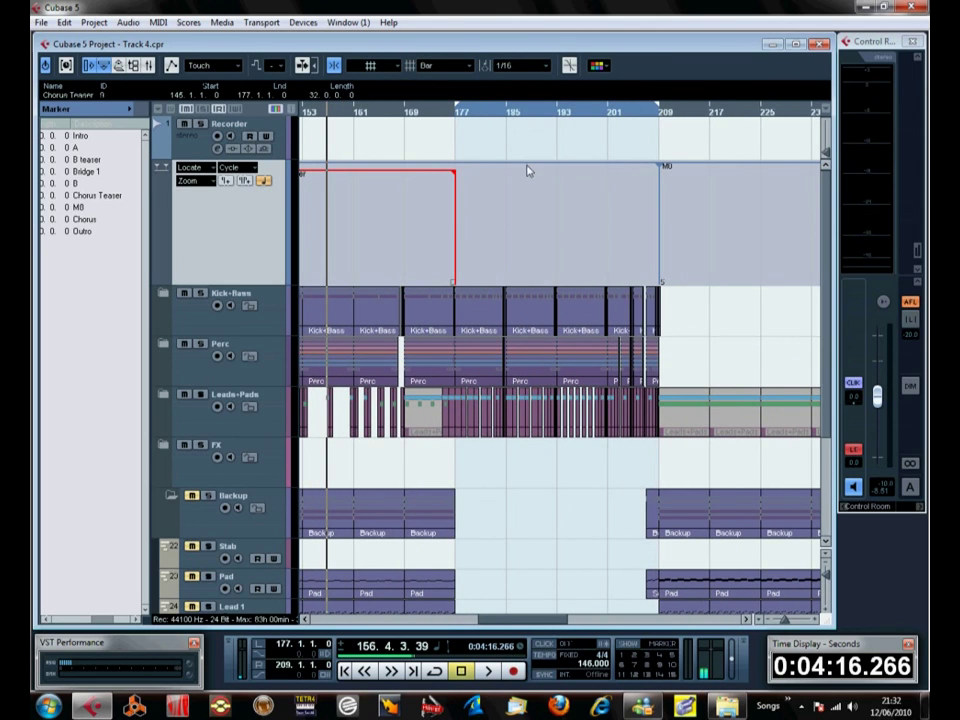